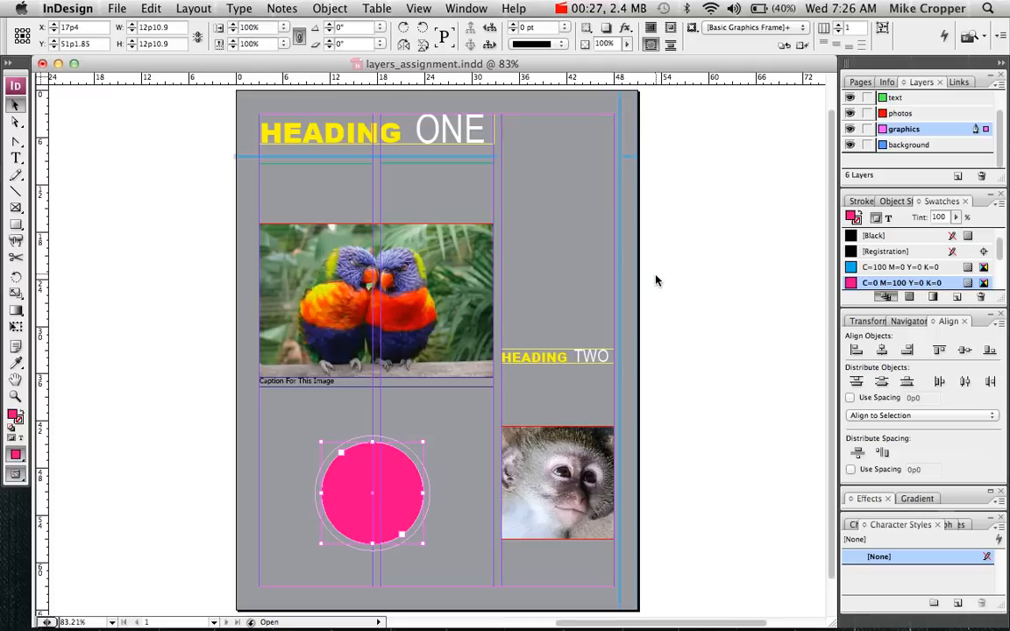
# - Examine the text frames of the page's three columns by selecting each in turn
pyautogui.click(286, 184)
pyautogui.moveTo(352, 167); pyautogui.dragTo(474, 167)
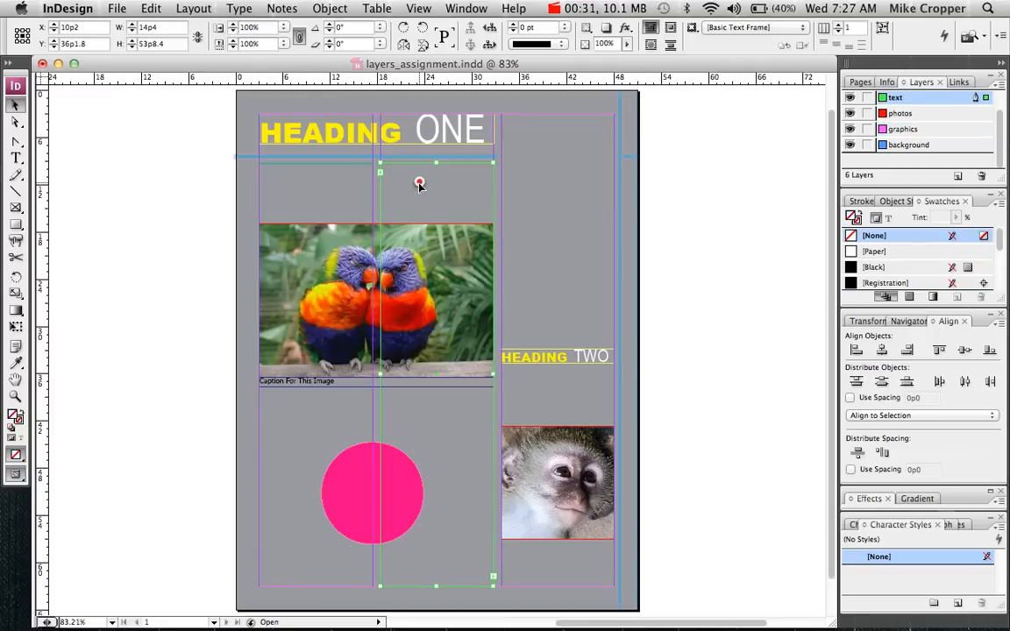
pyautogui.click(558, 199)
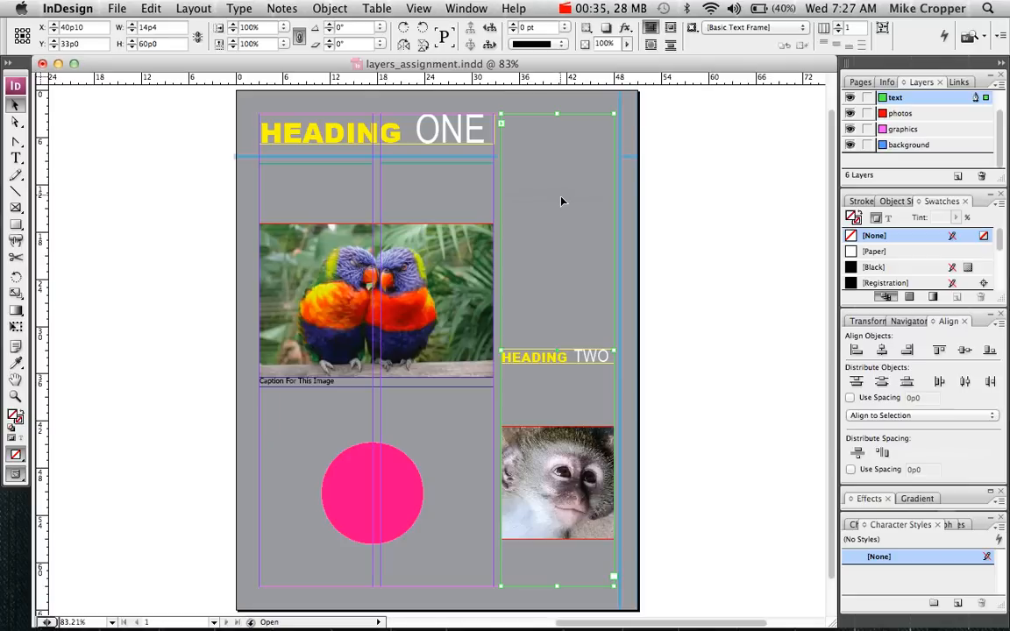
pyautogui.click(307, 188)
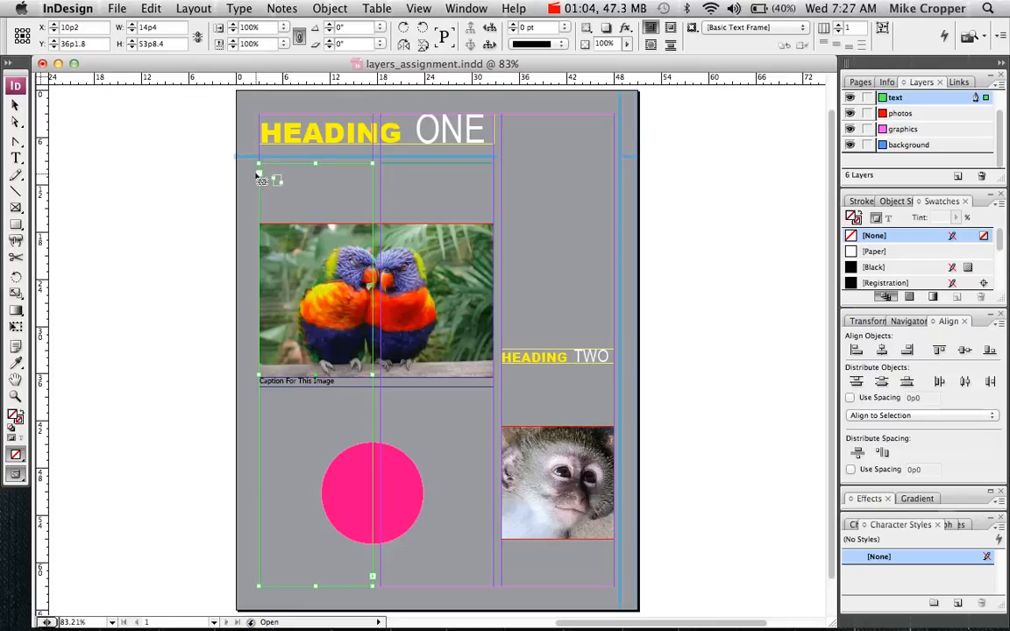
pyautogui.press('v')
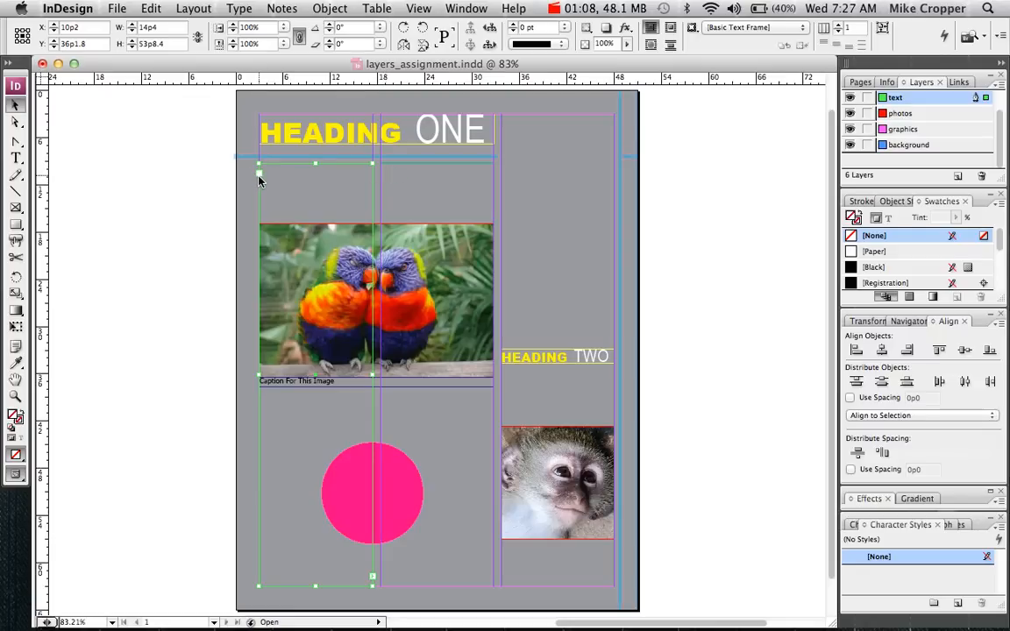
# - Create an empty text frame about 15p2 wide and 31p1 high on the pasteboard beside the page
pyautogui.click(15, 158)
pyautogui.moveTo(93, 163); pyautogui.dragTo(212, 406)
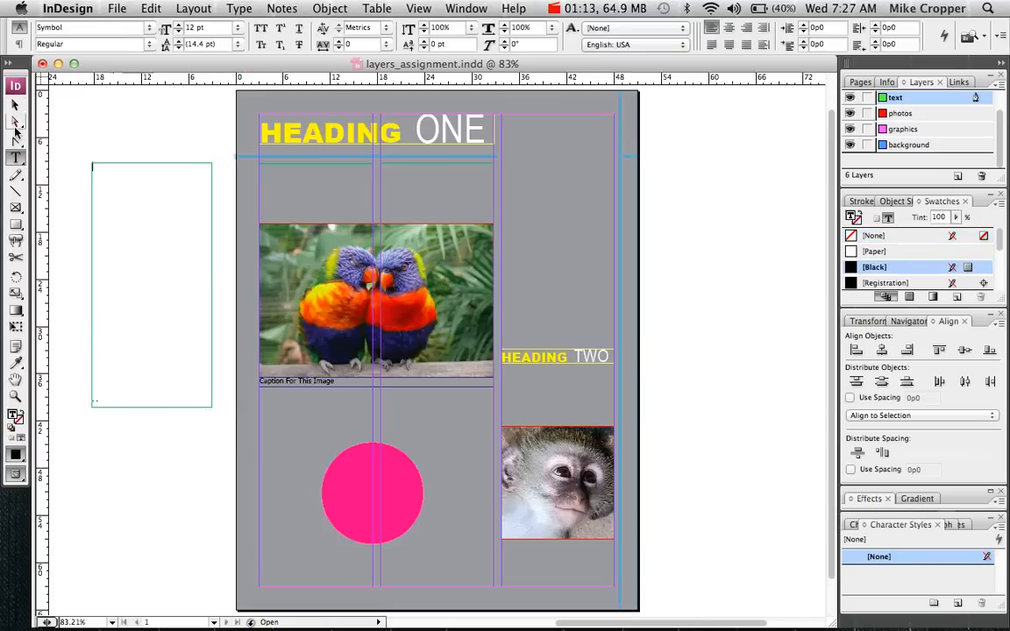
pyautogui.click(15, 104)
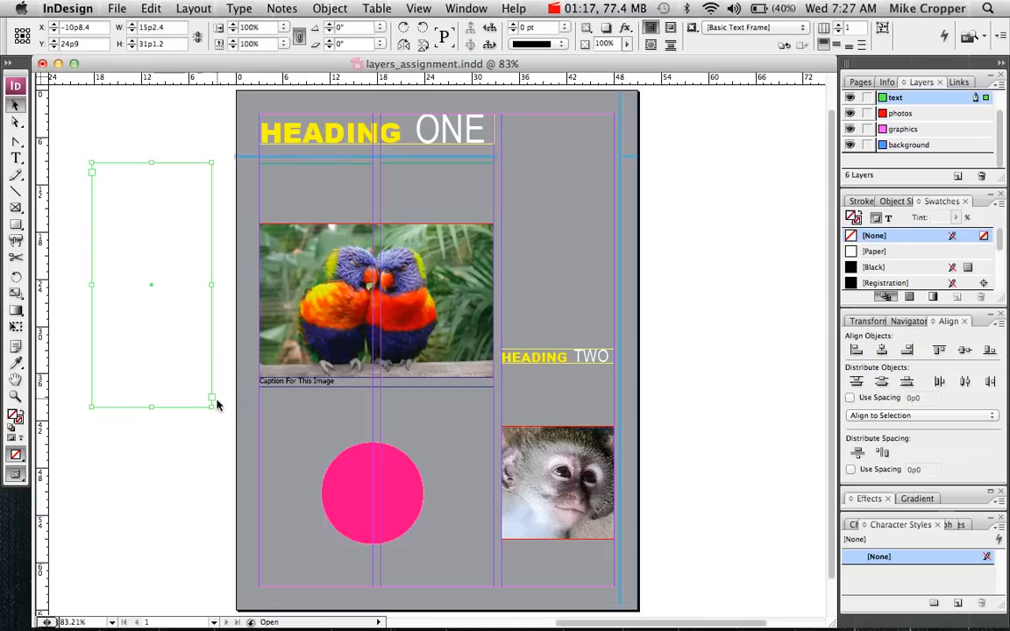
# - Paste the placeholder text into the first column's frame so it flows through the linked columns
pyautogui.press('t')
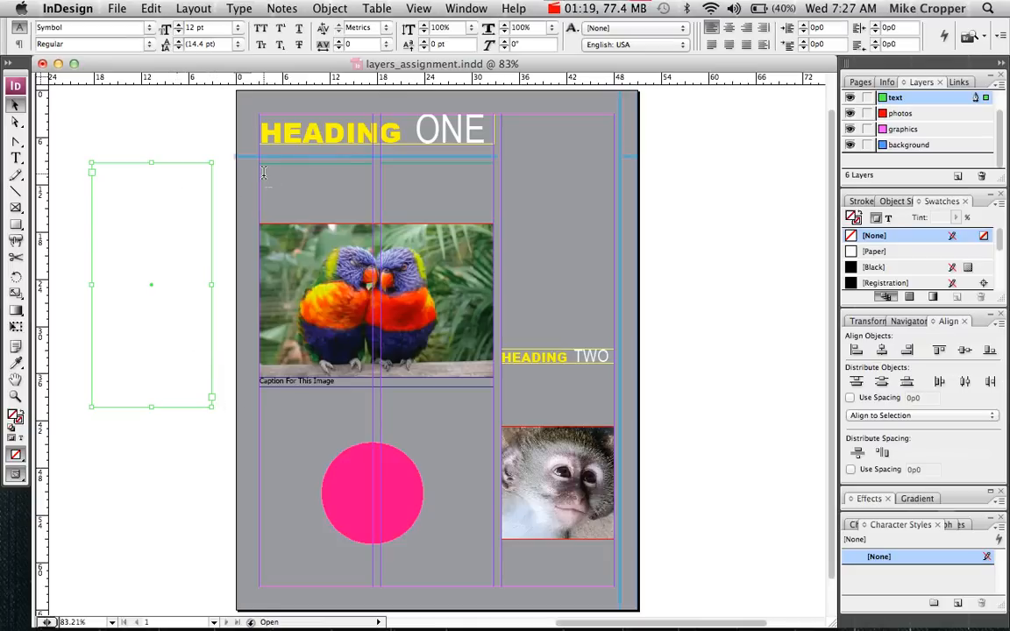
pyautogui.click(269, 176)
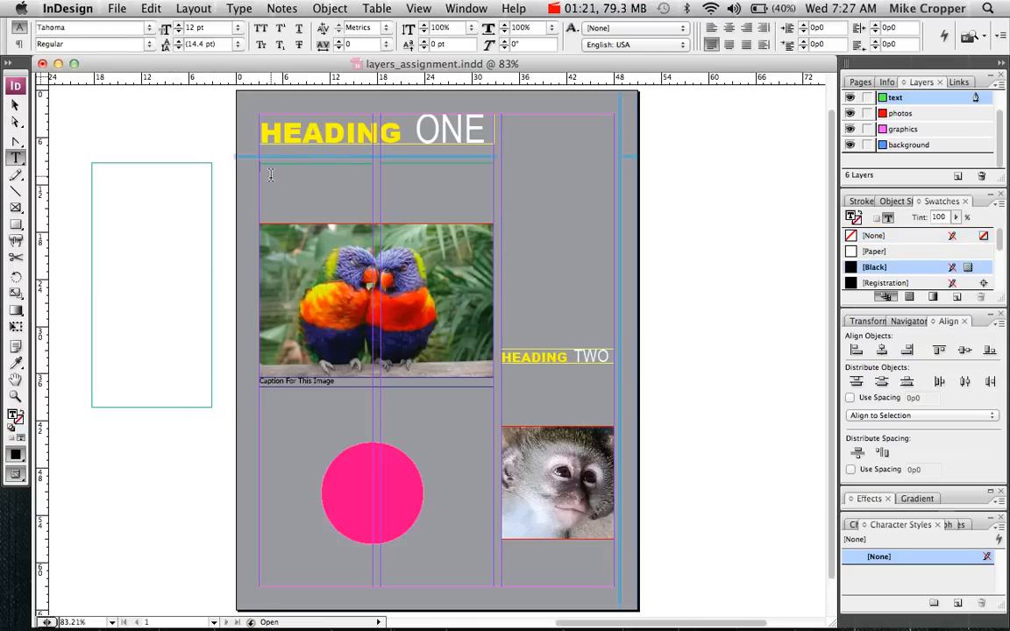
pyautogui.click(243, 159)
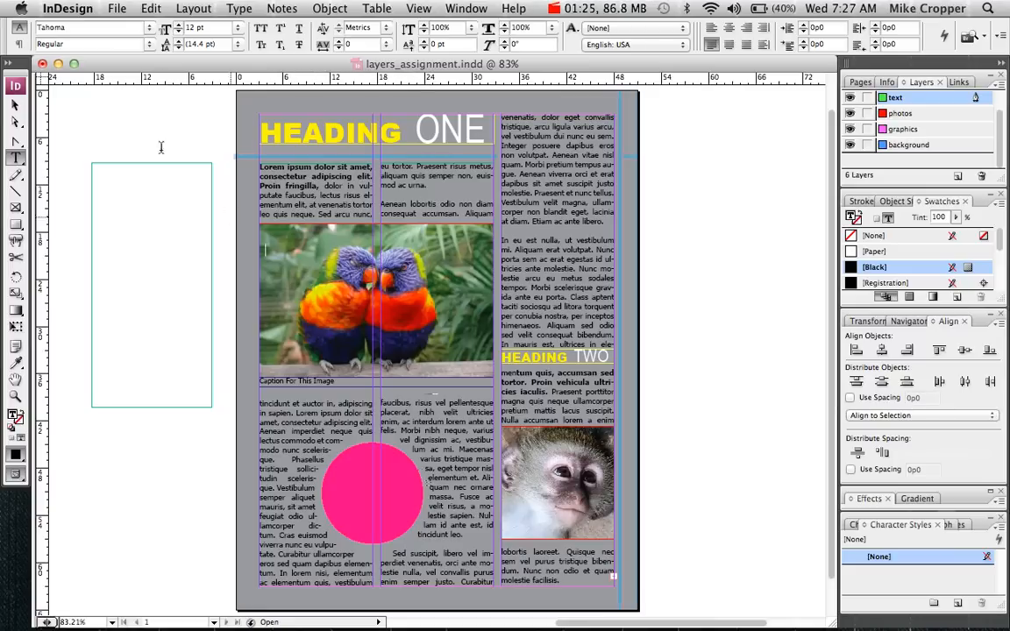
pyautogui.click(15, 105)
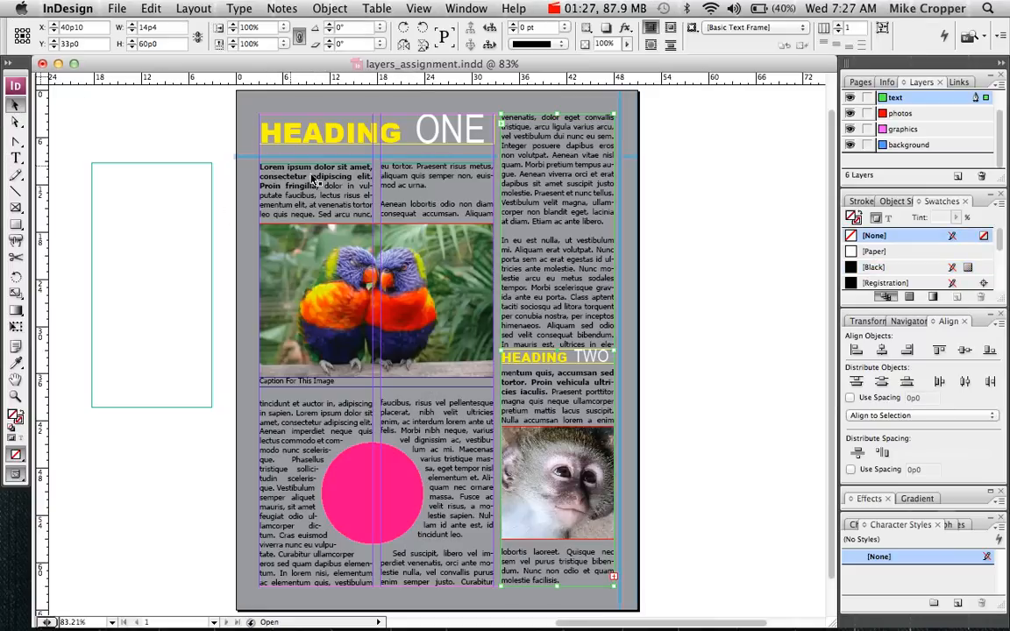
# - Shorten the pasteboard text frame to about 13p11 high and draw a second frame about 15p6 by 18p8 beneath it
pyautogui.click(143, 238)
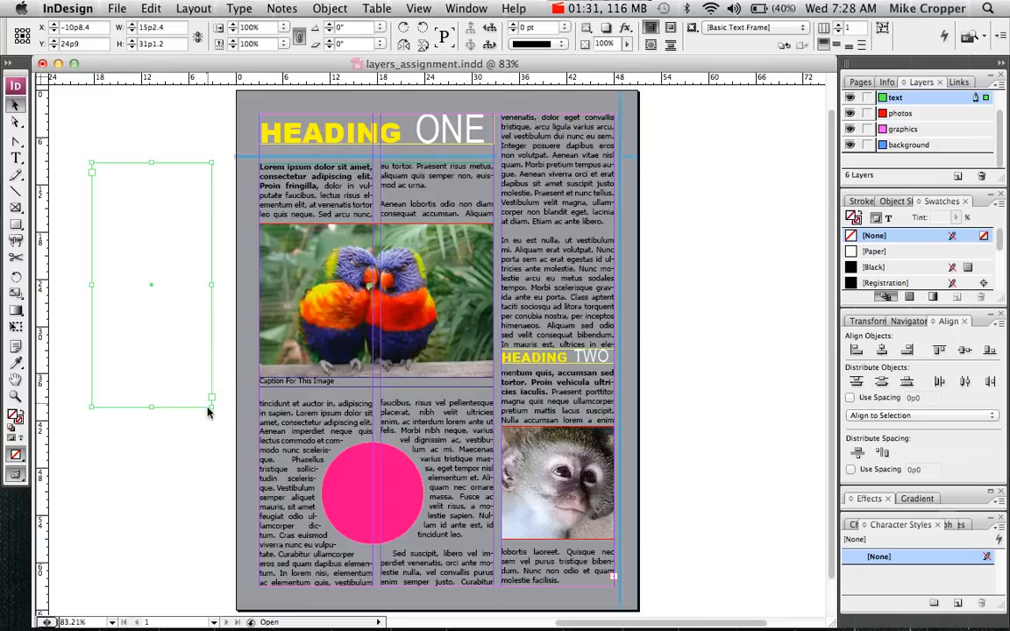
pyautogui.moveTo(208, 407); pyautogui.dragTo(209, 272)
pyautogui.click(14, 160)
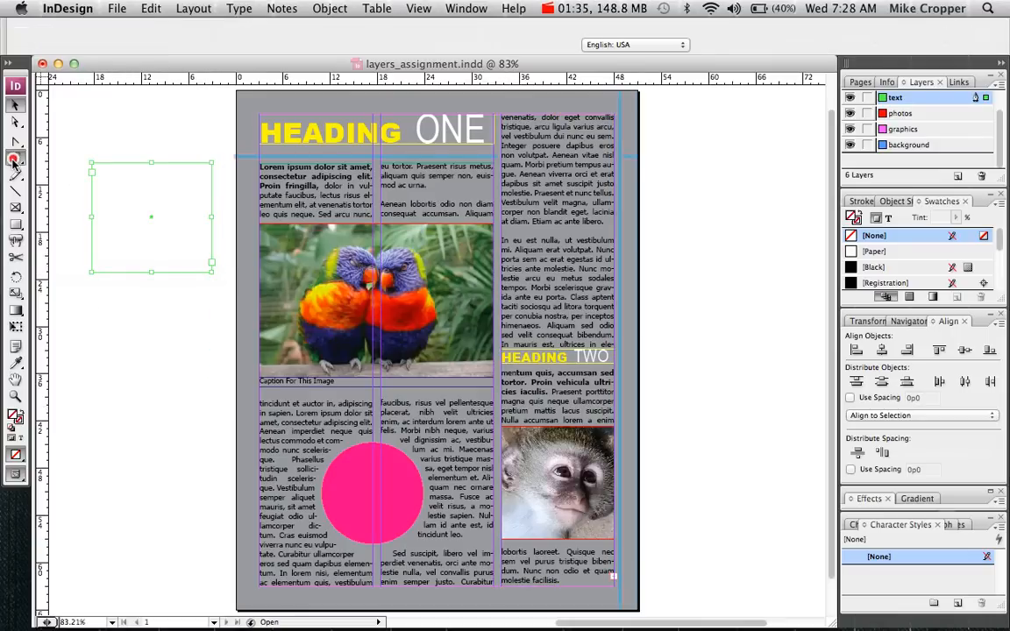
pyautogui.moveTo(91, 313); pyautogui.dragTo(212, 460)
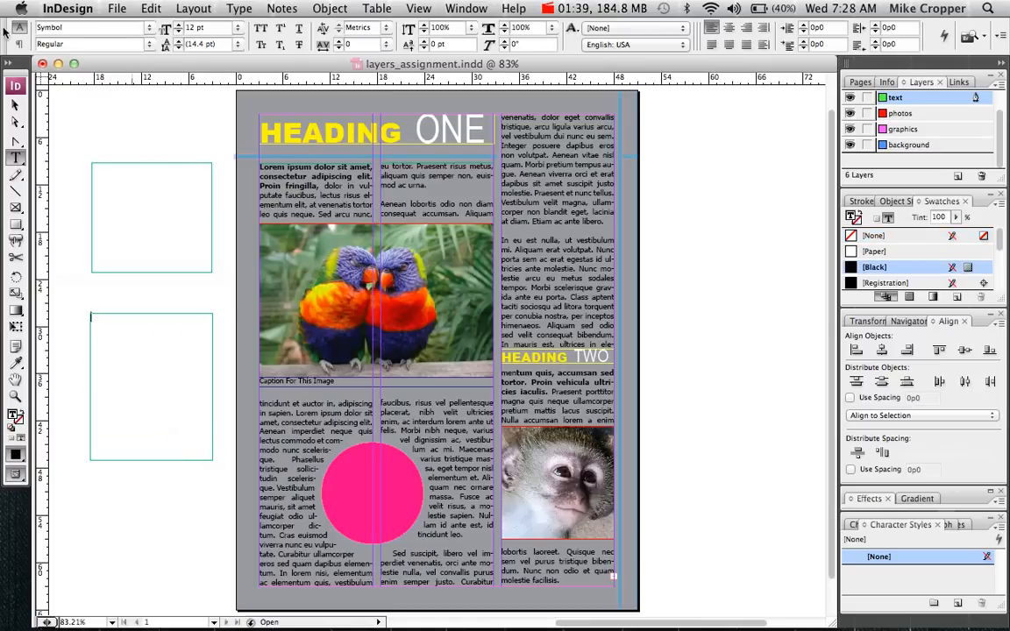
pyautogui.click(15, 104)
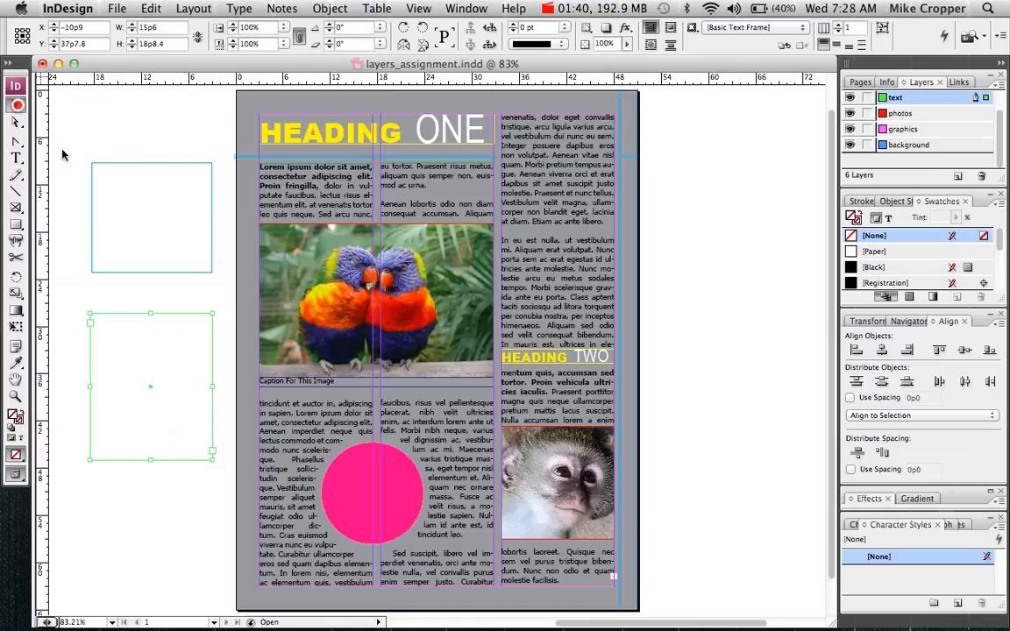
# - Paste the placeholder text into the upper text frame on the pasteboard
pyautogui.press('t')
pyautogui.click(136, 193)
pyautogui.press('super+v')
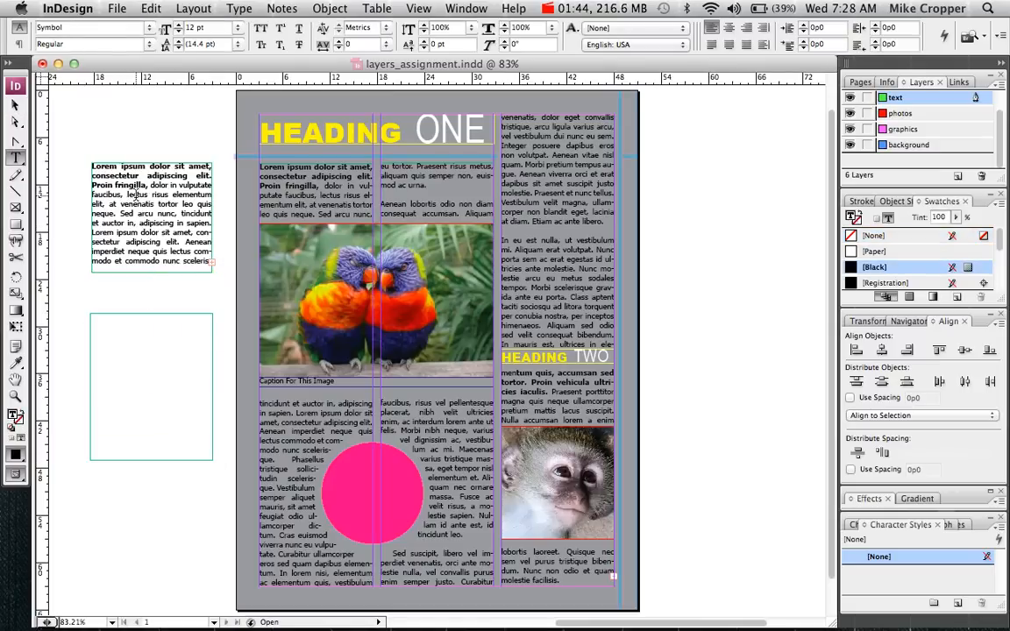
# - Thread the upper pasteboard frame's overset text into the empty frame below, undoing the misplaced first attempt
pyautogui.click(15, 104)
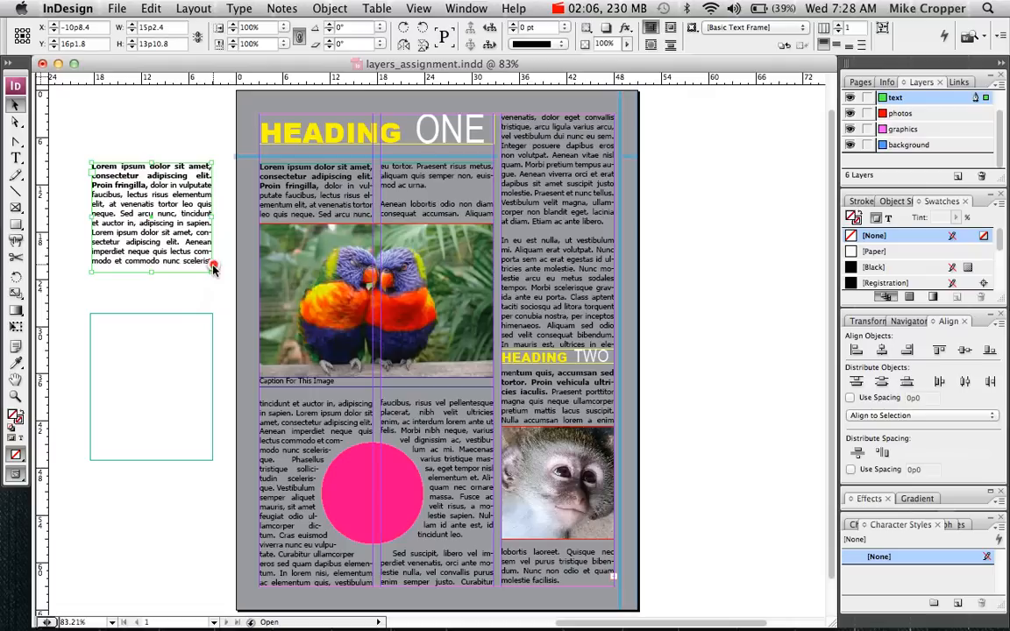
pyautogui.click(211, 263)
pyautogui.click(104, 324)
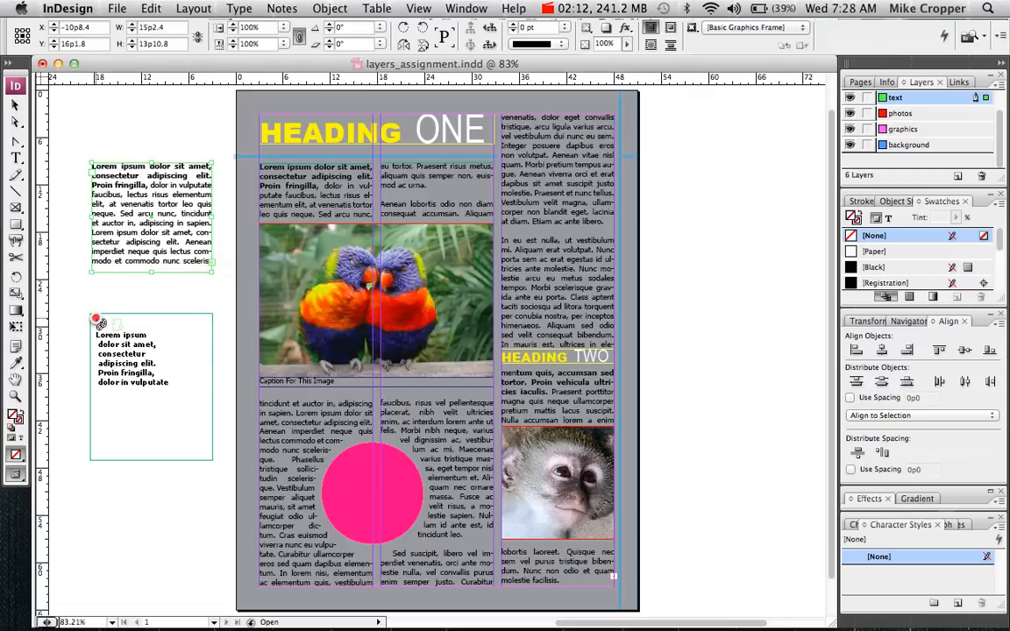
pyautogui.press('cmd+z')
pyautogui.click(95, 320)
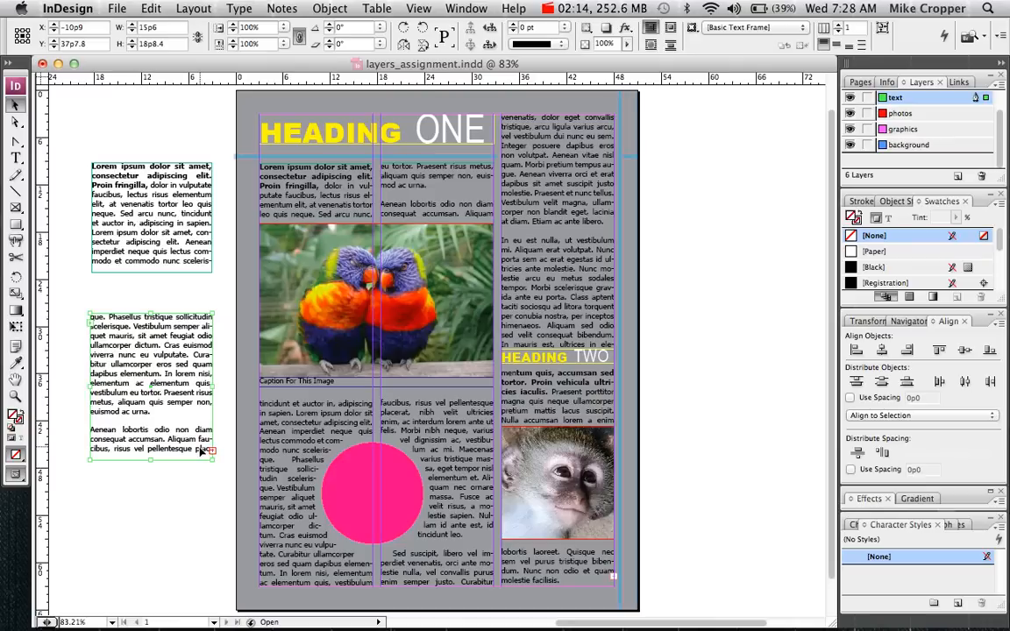
# - Extend the lower pasteboard frame downward and upward, then remove both pasteboard text frames
pyautogui.moveTo(151, 462); pyautogui.dragTo(140, 580)
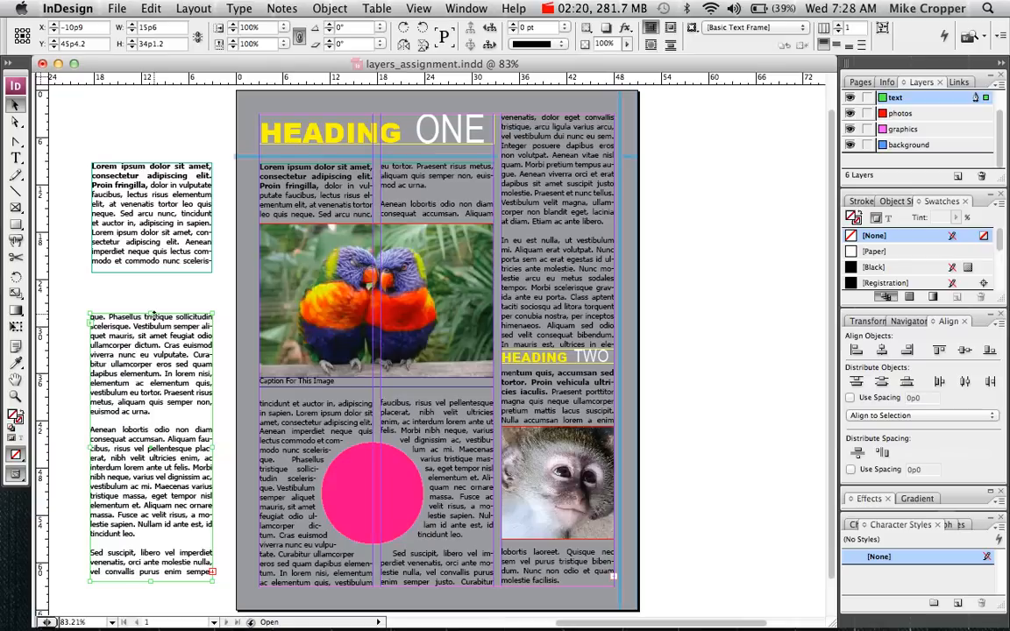
pyautogui.moveTo(151, 313); pyautogui.dragTo(122, 282)
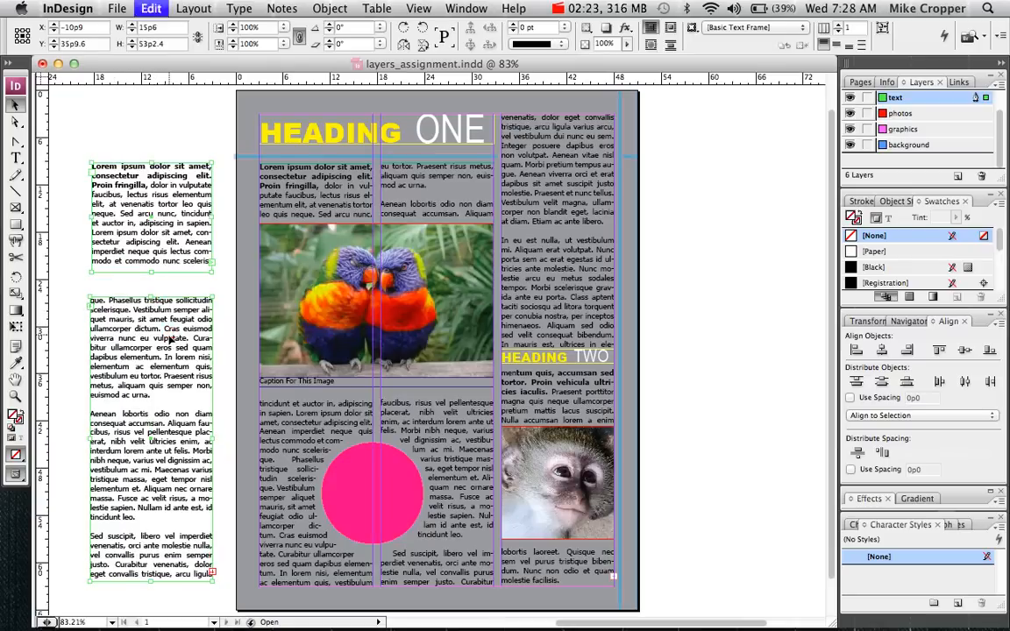
pyautogui.press('super+x')
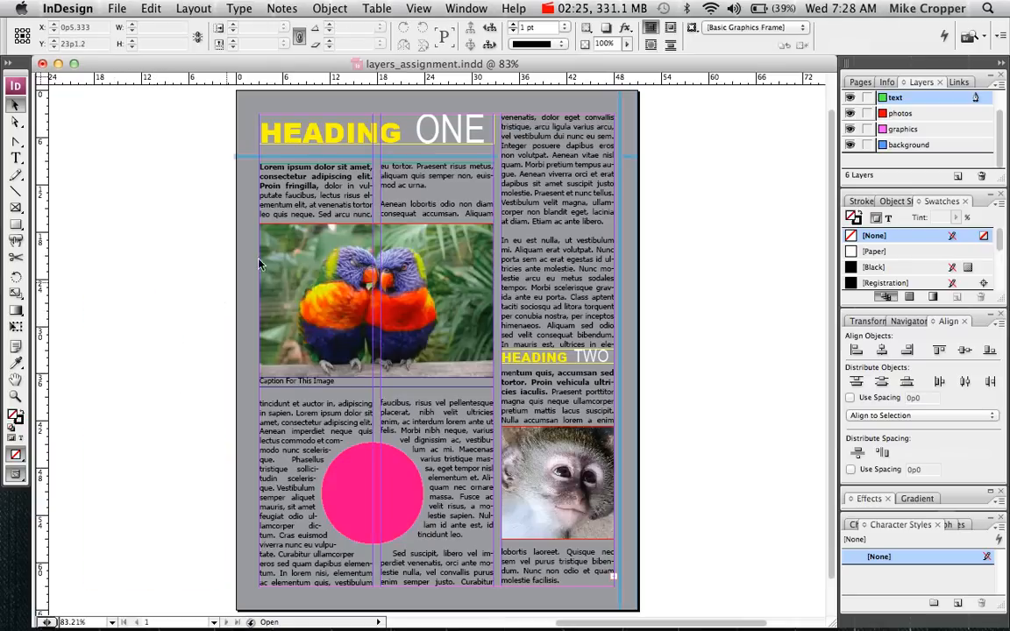
# - Paste the placeholder text inside the pink circle, using the circle as a text frame
pyautogui.hscroll(1, 431, 206)
pyautogui.hscroll(3, 431, 206)
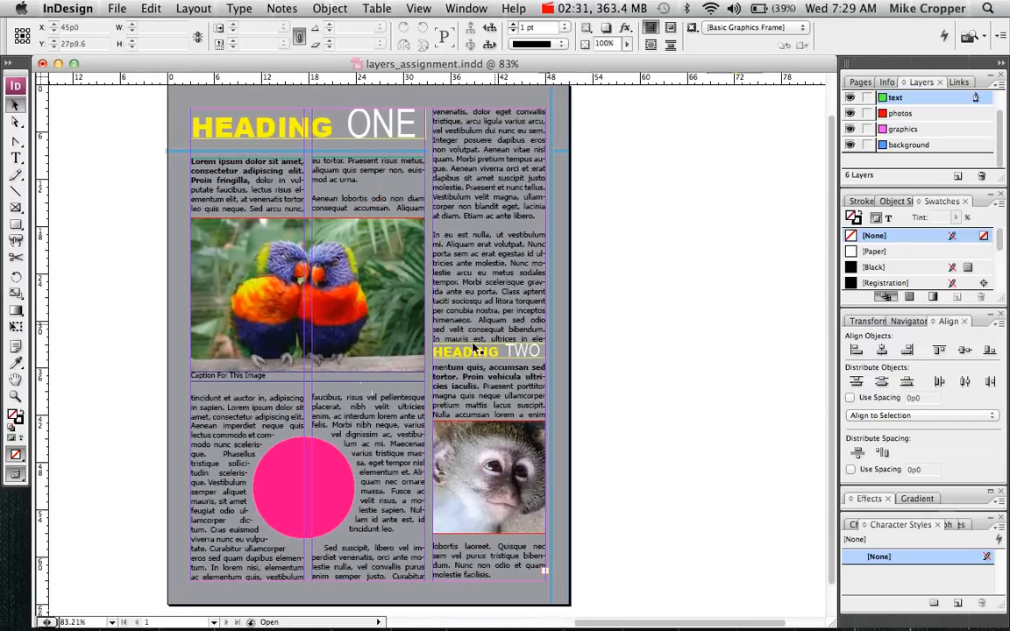
pyautogui.click(313, 449)
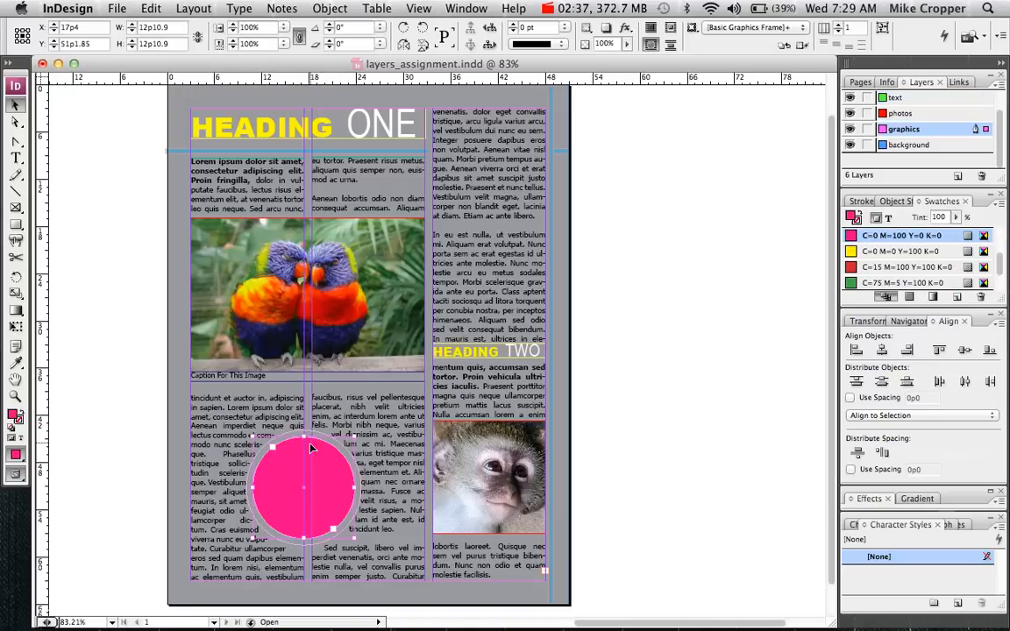
pyautogui.click(17, 159)
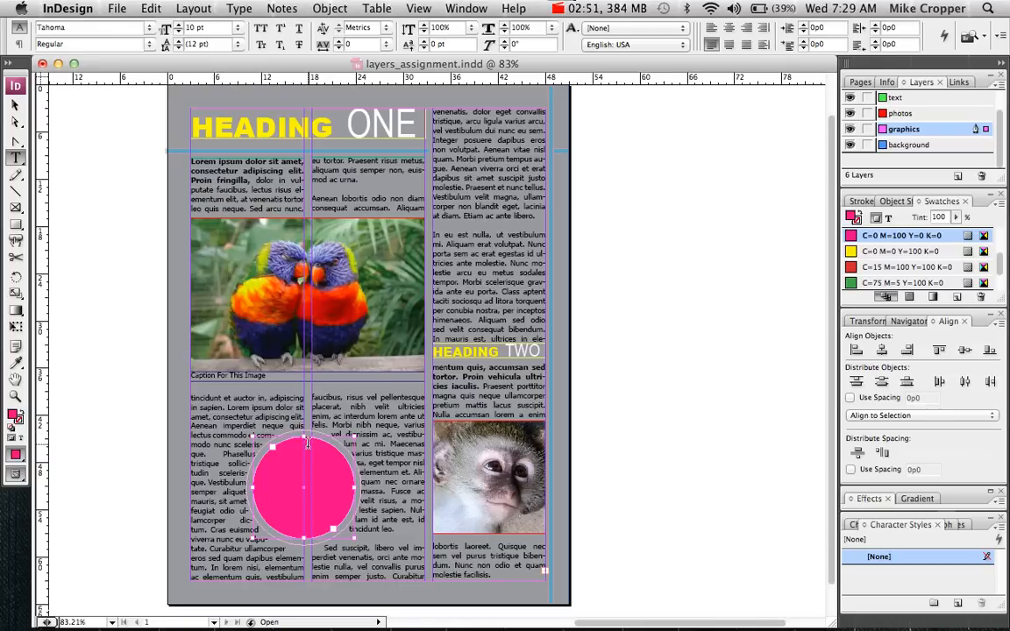
pyautogui.click(307, 441)
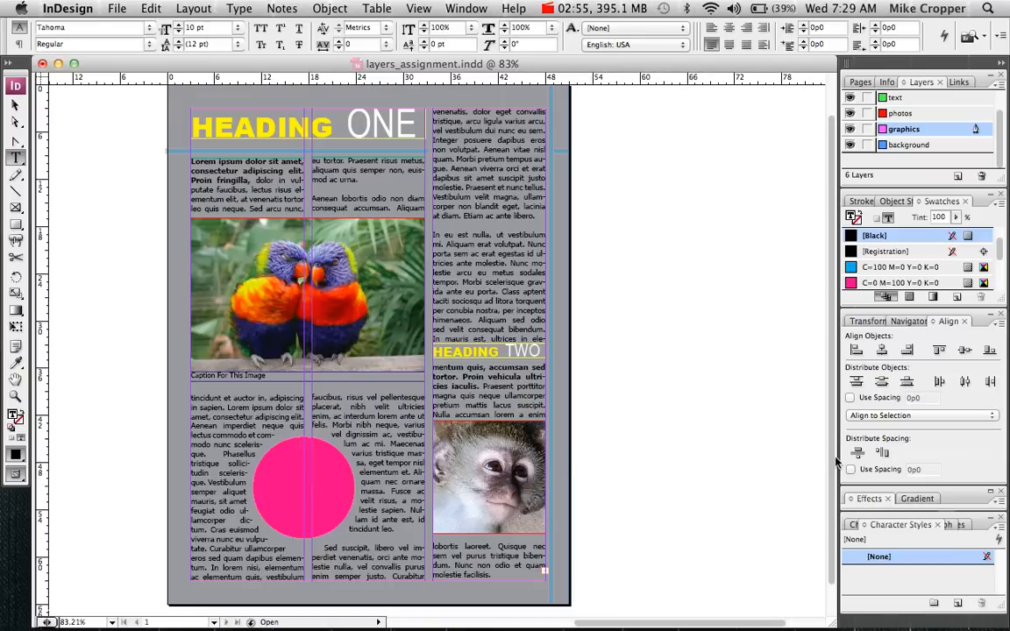
pyautogui.press('super+v')
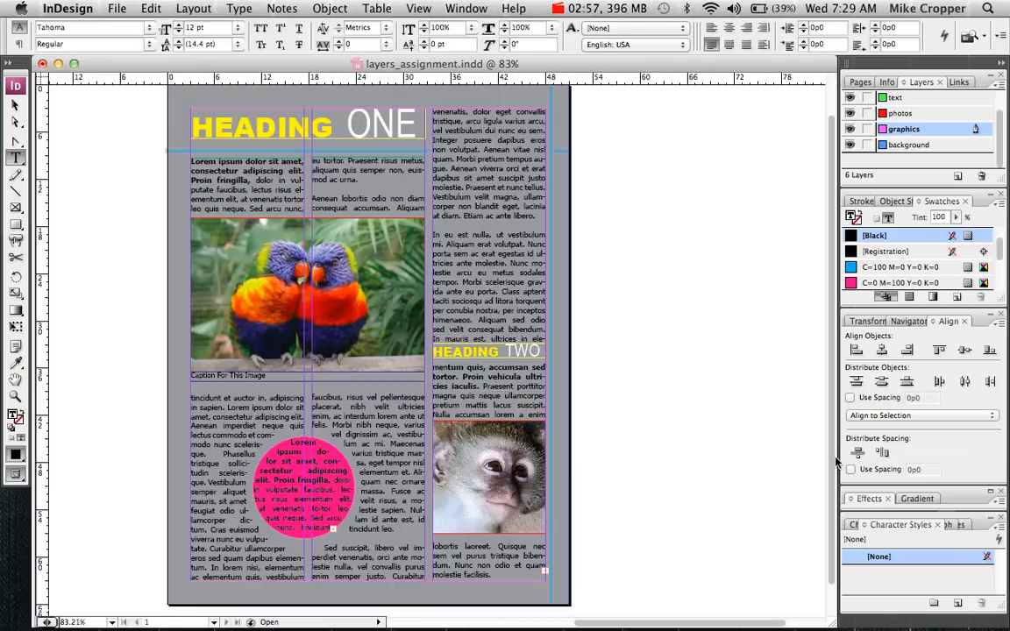
# - Turn off text wrap on the pink circle, then restore wrapping around the object shape
pyautogui.click(16, 105)
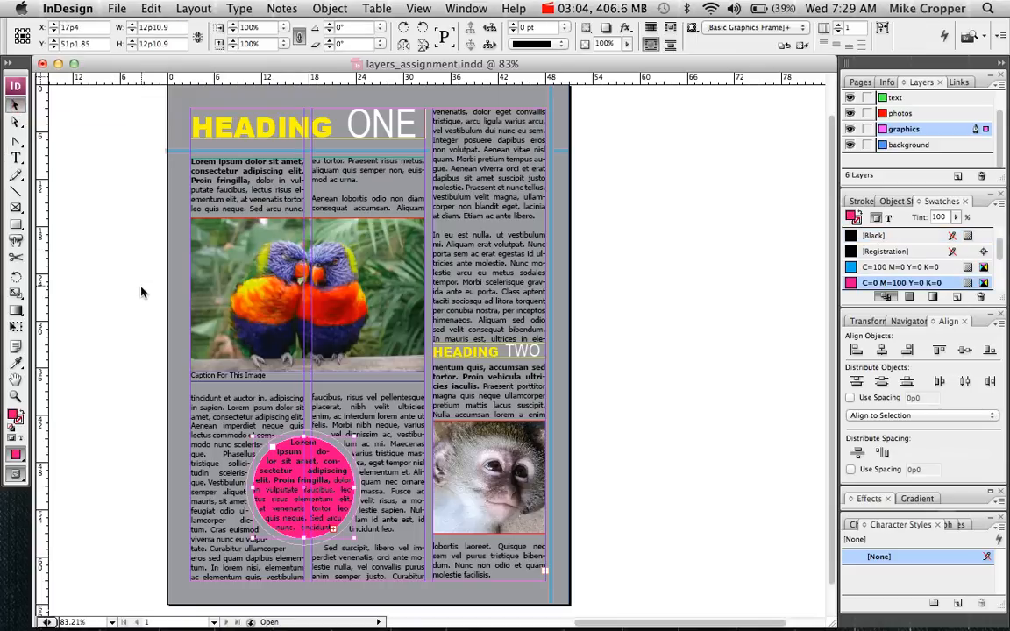
pyautogui.click(650, 28)
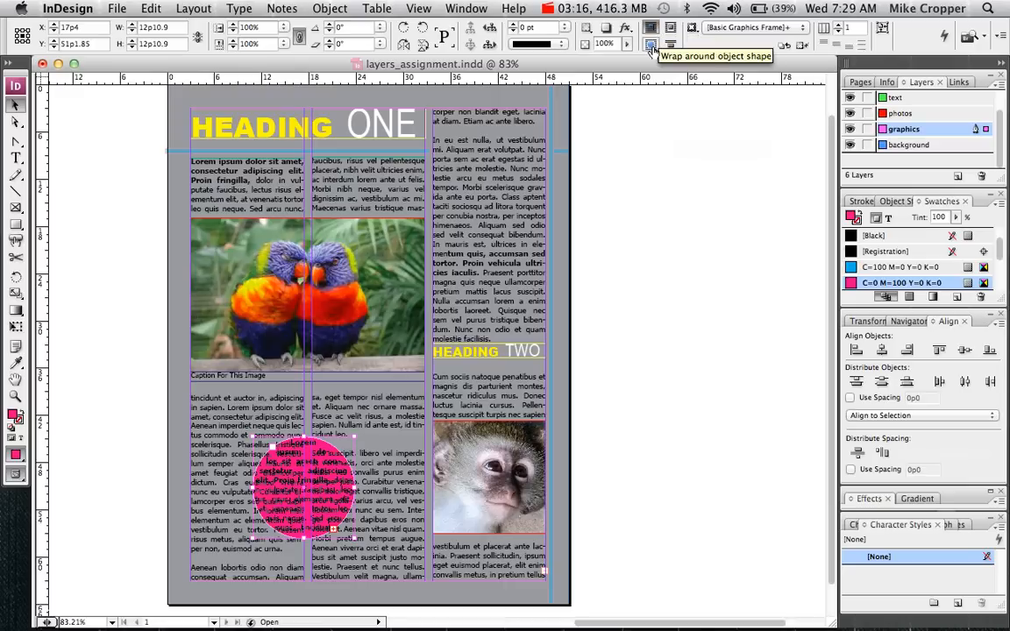
pyautogui.click(651, 46)
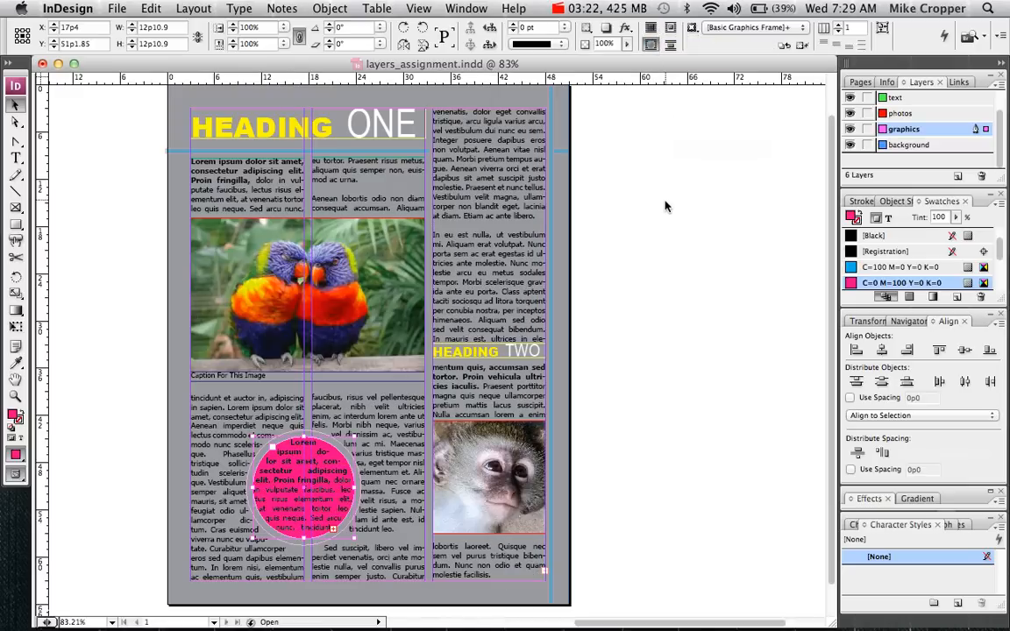
# - Try the jump object and bounding box text wraps on the circle, then return it to object shape wrap and deselect it
pyautogui.click(671, 47)
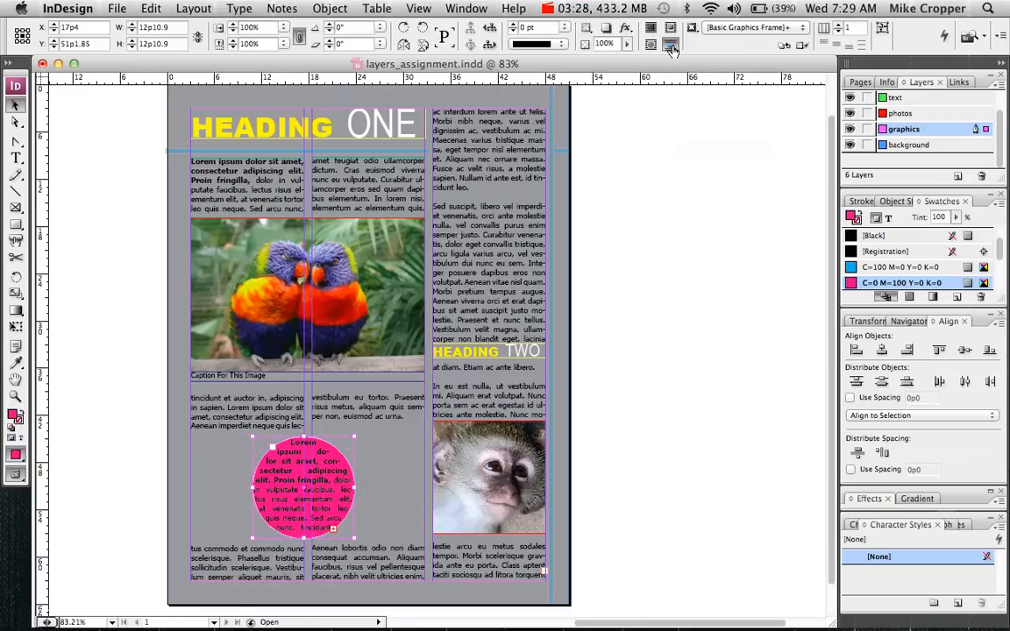
pyautogui.click(672, 29)
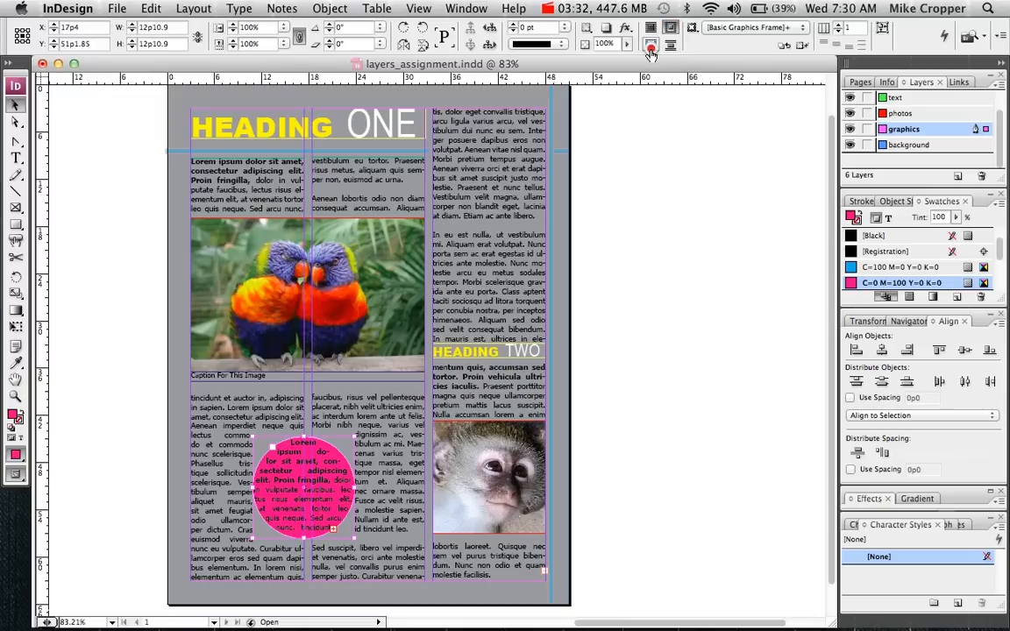
pyautogui.click(650, 43)
pyautogui.click(648, 255)
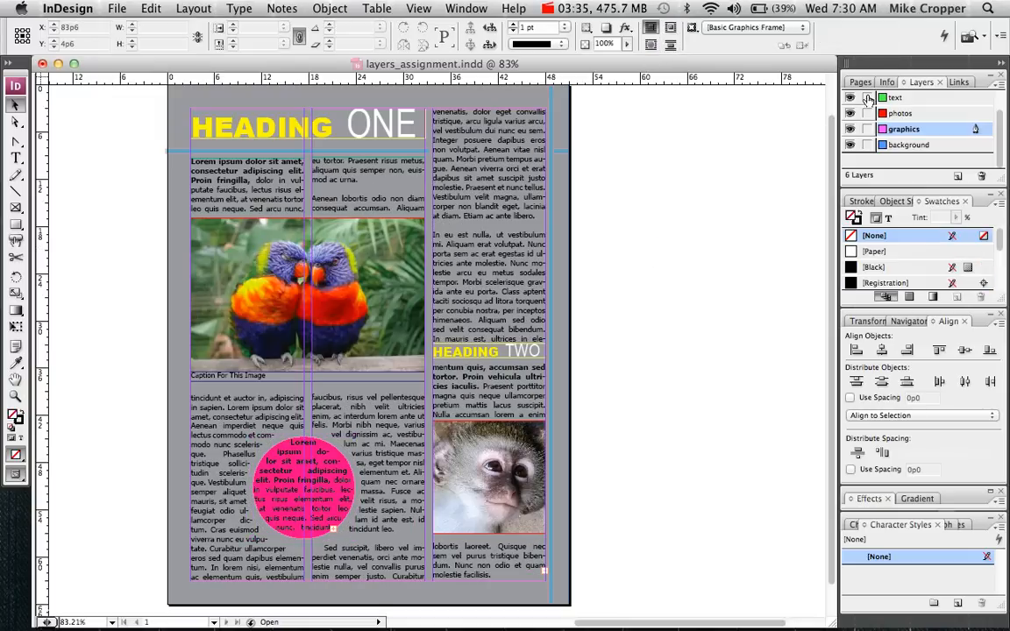
# - Detach the Layers panel beside the page and rename the background layer as "Background - Grey"
pyautogui.moveTo(918, 85); pyautogui.dragTo(605, 168)
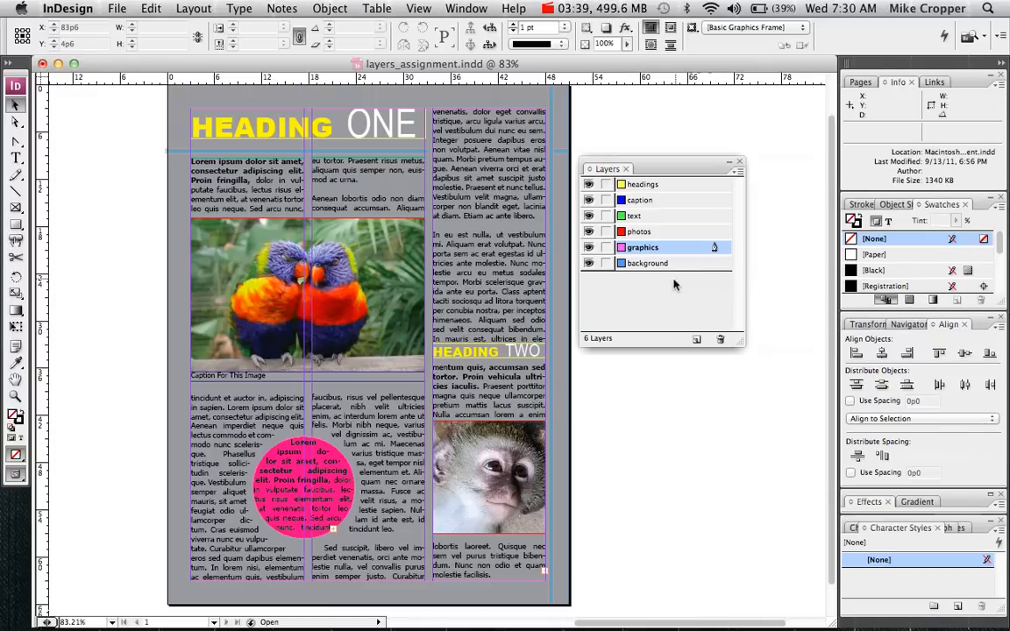
pyautogui.click(650, 265)
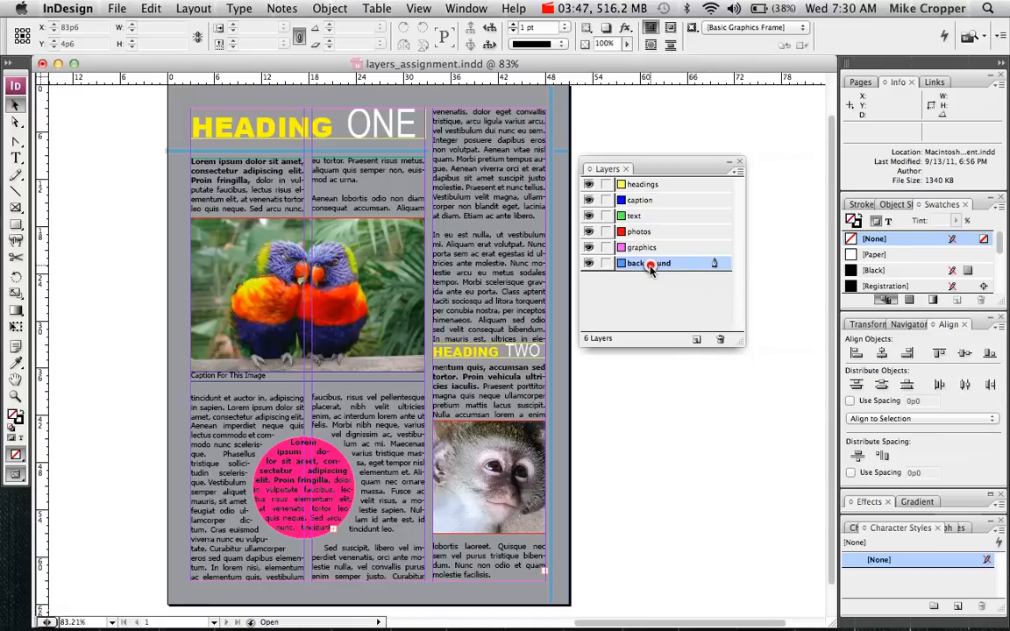
pyautogui.doubleClick(650, 265)
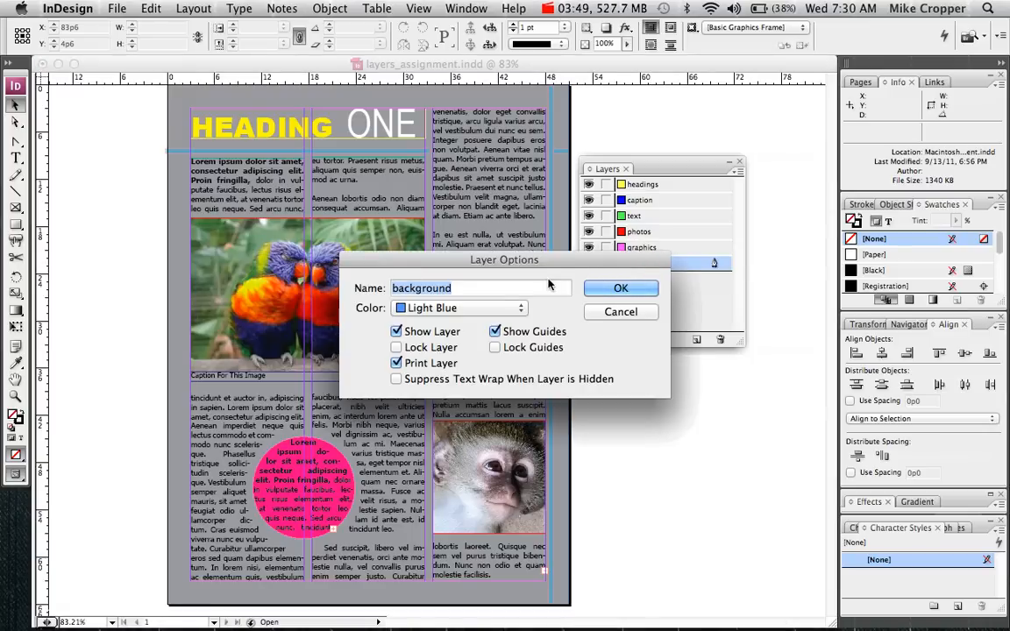
pyautogui.write('Bac')
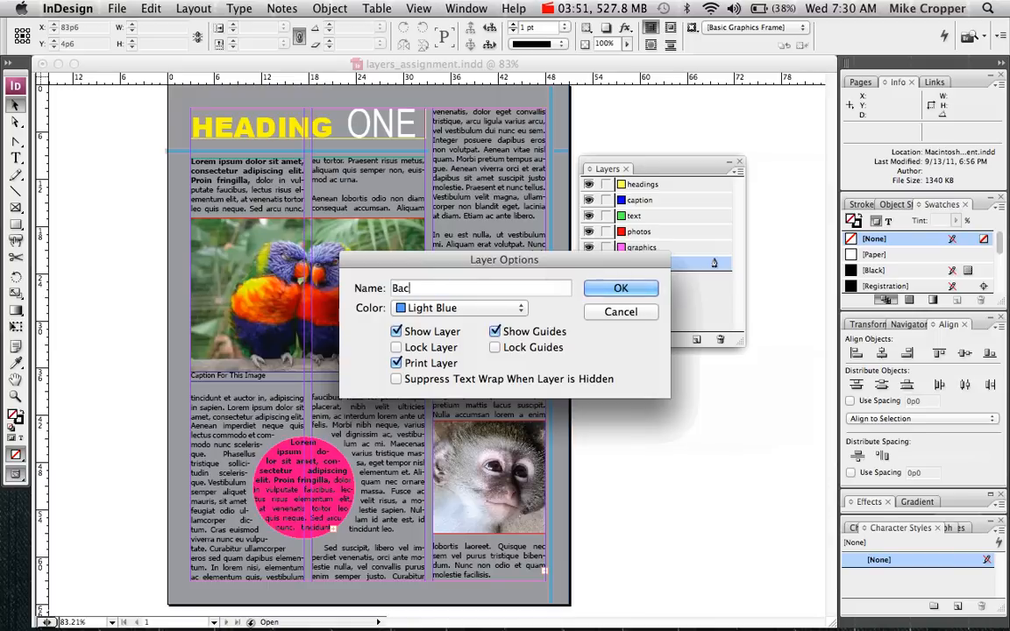
pyautogui.write('kground – Grey')
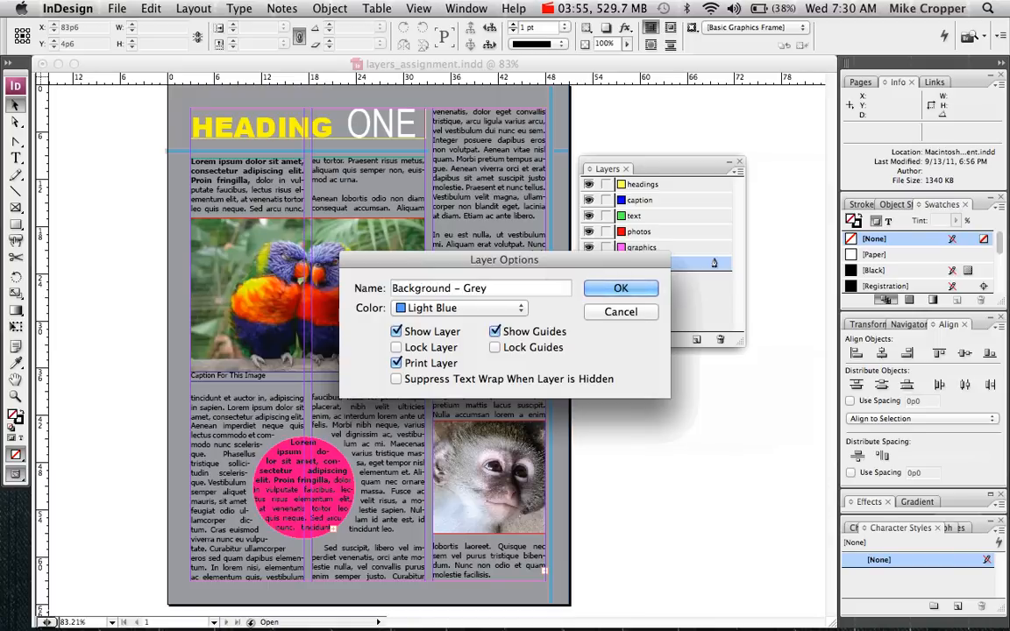
pyautogui.click(609, 291)
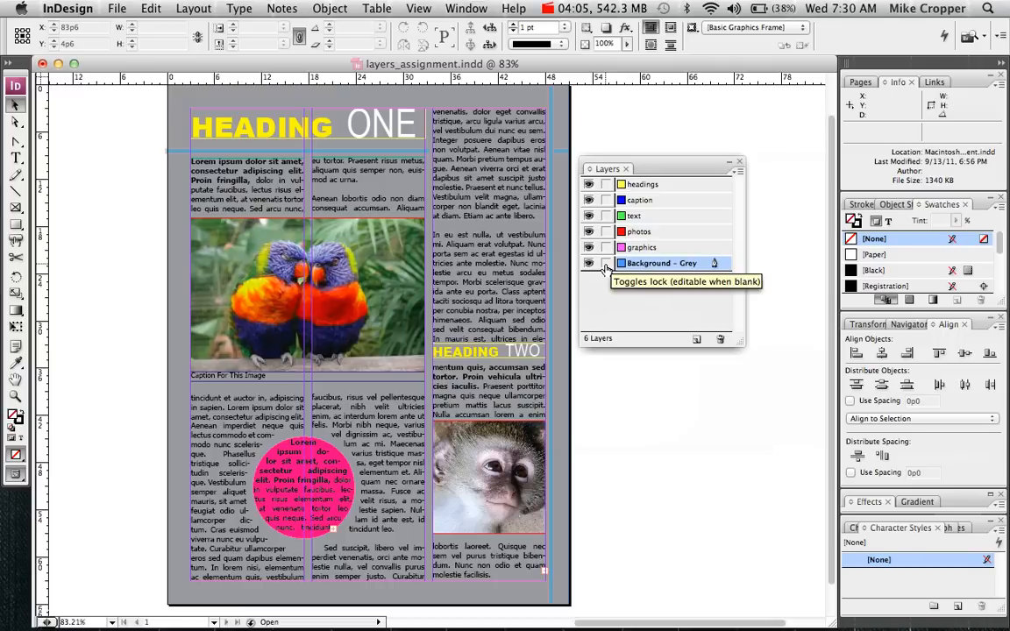
# - Lock the Background - Grey and text layers, testing each lock with a marquee selection across the page objects
pyautogui.click(605, 265)
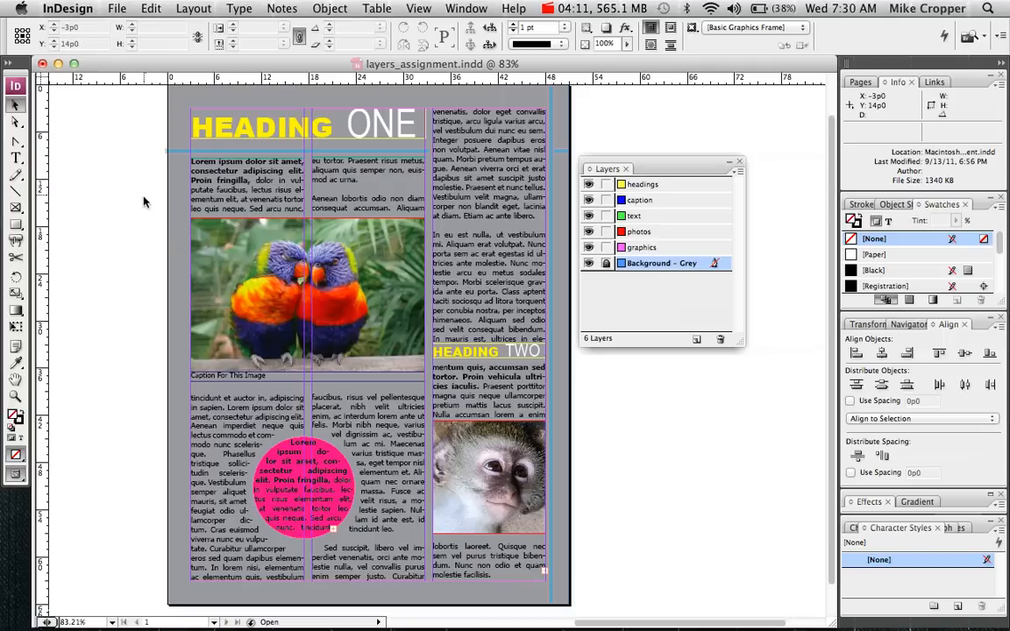
pyautogui.moveTo(144, 202); pyautogui.dragTo(210, 316)
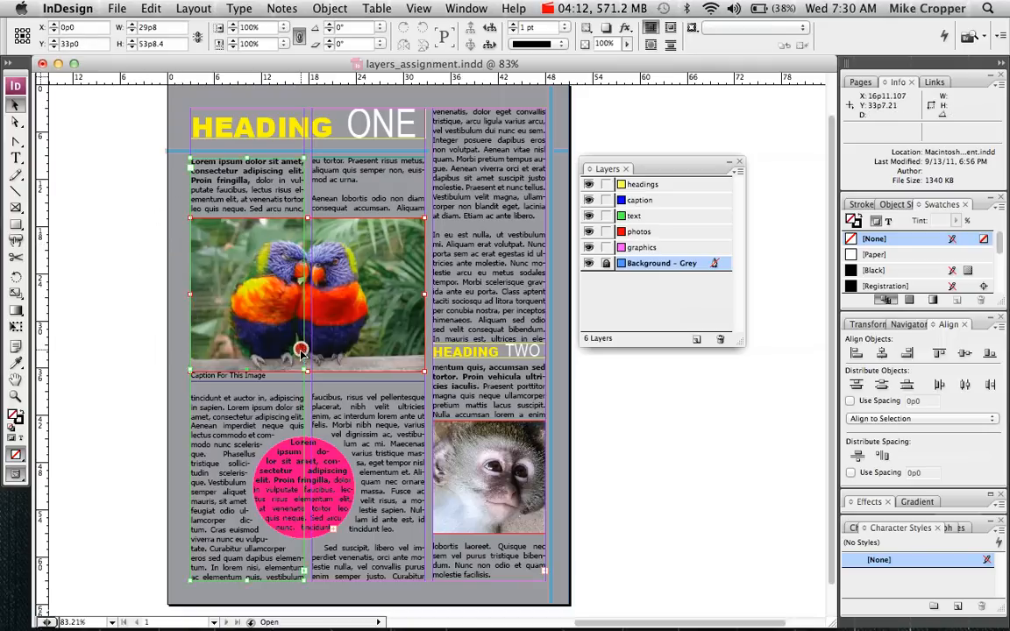
pyautogui.click(171, 301)
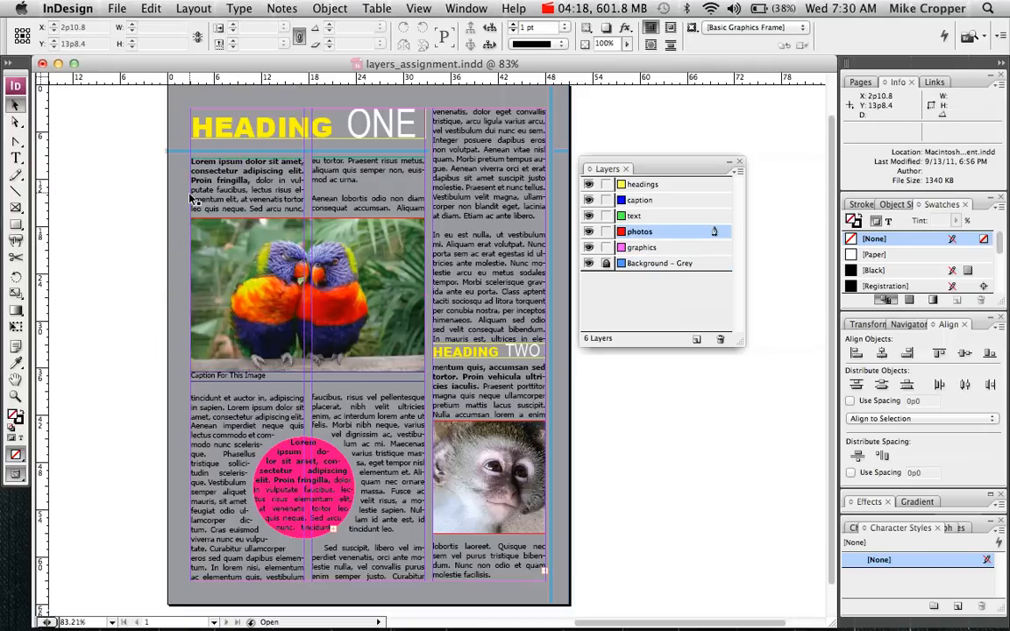
pyautogui.click(605, 217)
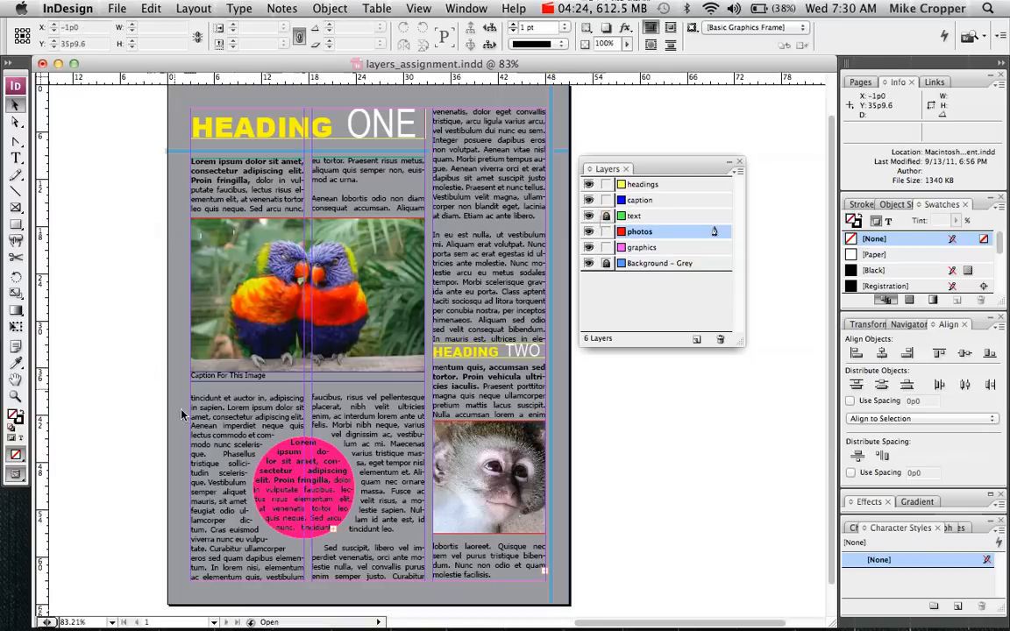
pyautogui.moveTo(168, 398); pyautogui.dragTo(485, 581)
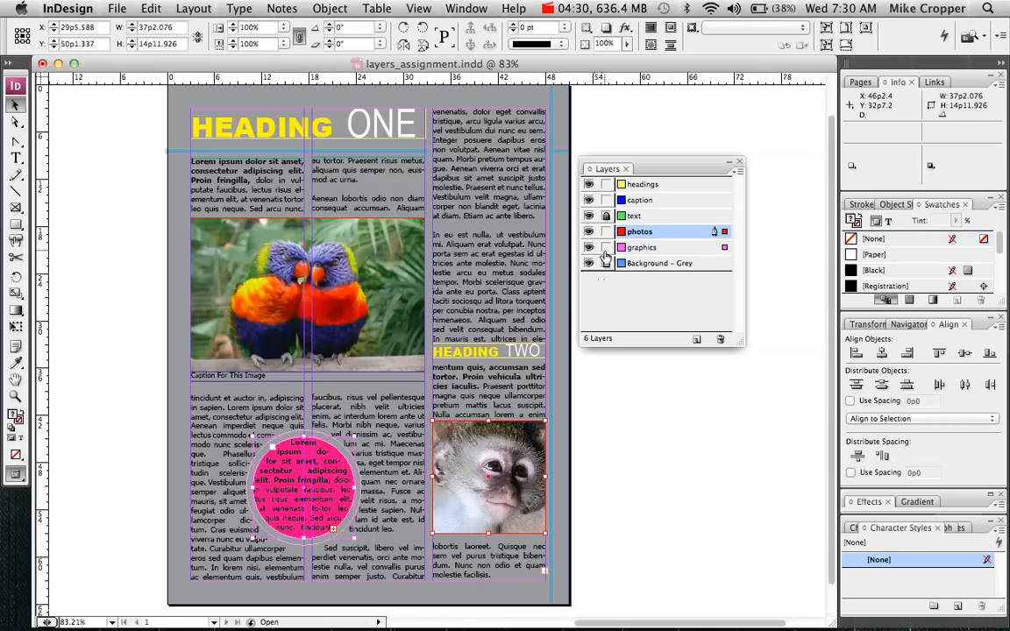
# - Hide and show the Background - Grey layer twice, then hide and show the text layer
pyautogui.click(588, 264)
pyautogui.click(588, 264)
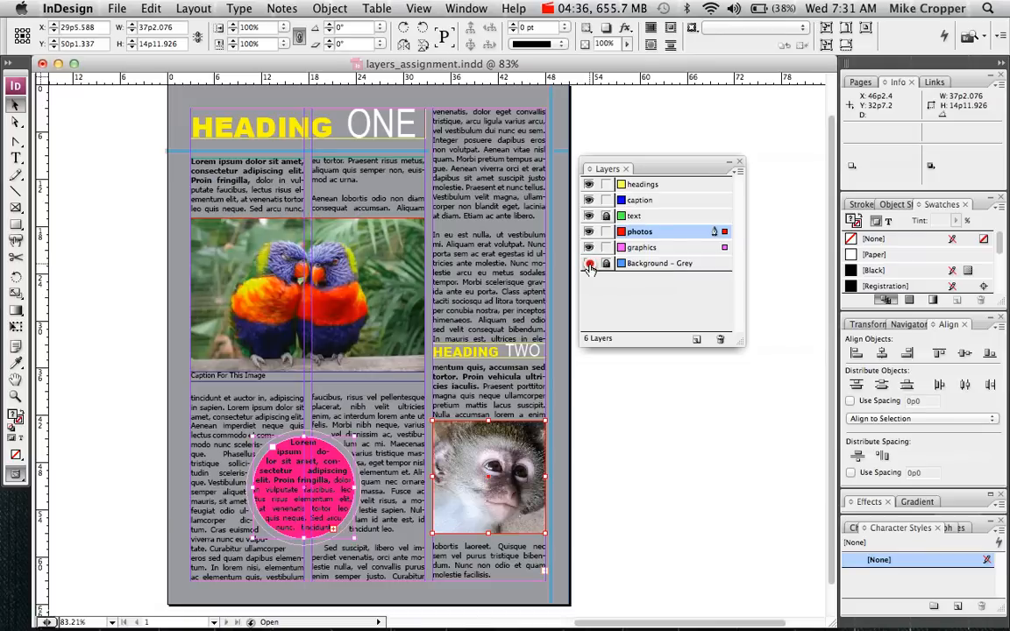
pyautogui.click(589, 264)
pyautogui.click(589, 264)
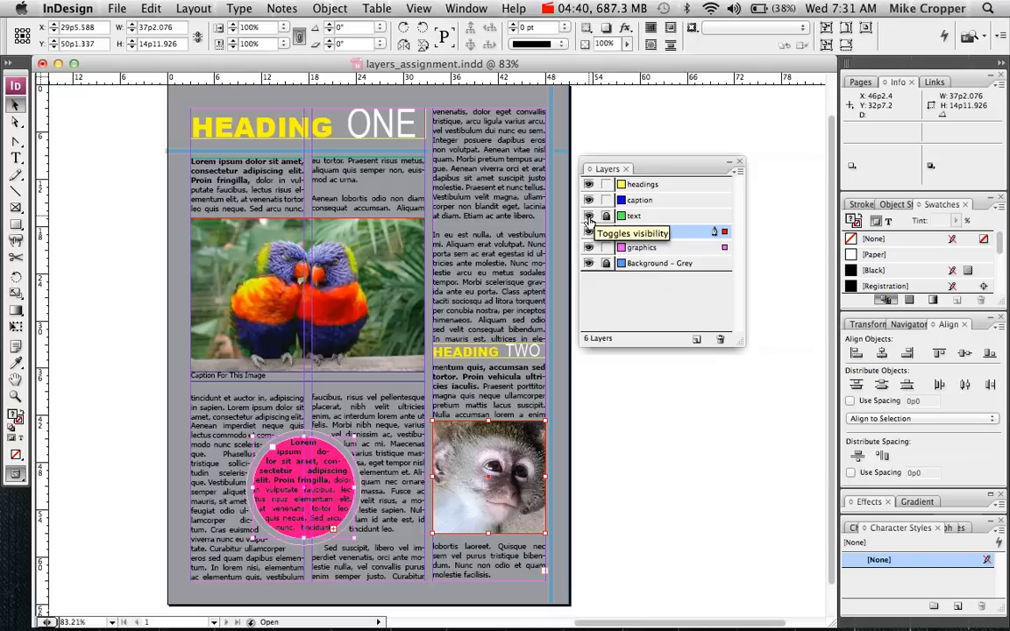
pyautogui.click(588, 216)
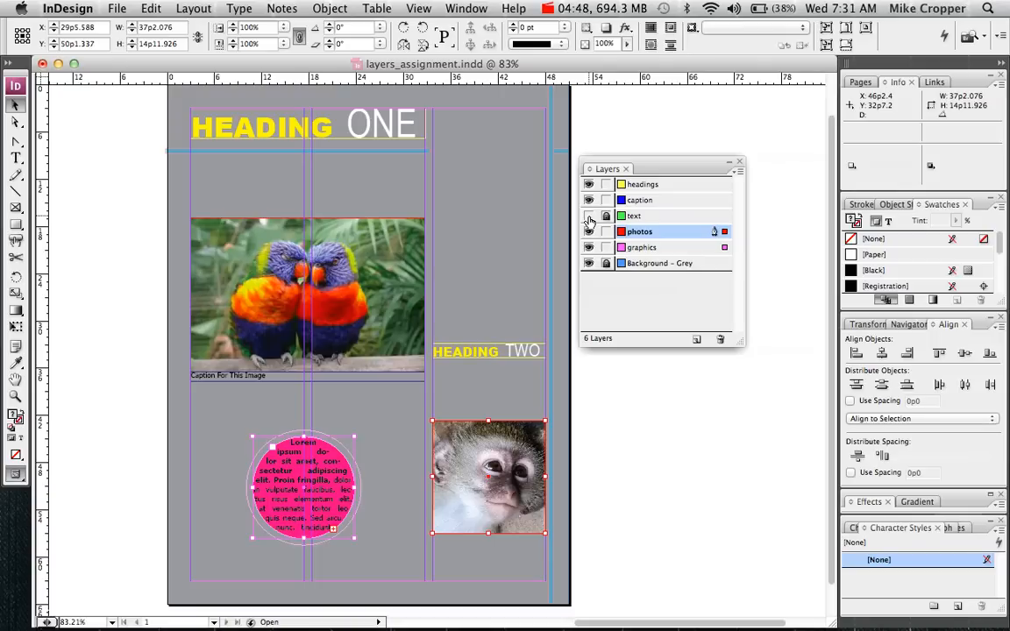
pyautogui.click(589, 217)
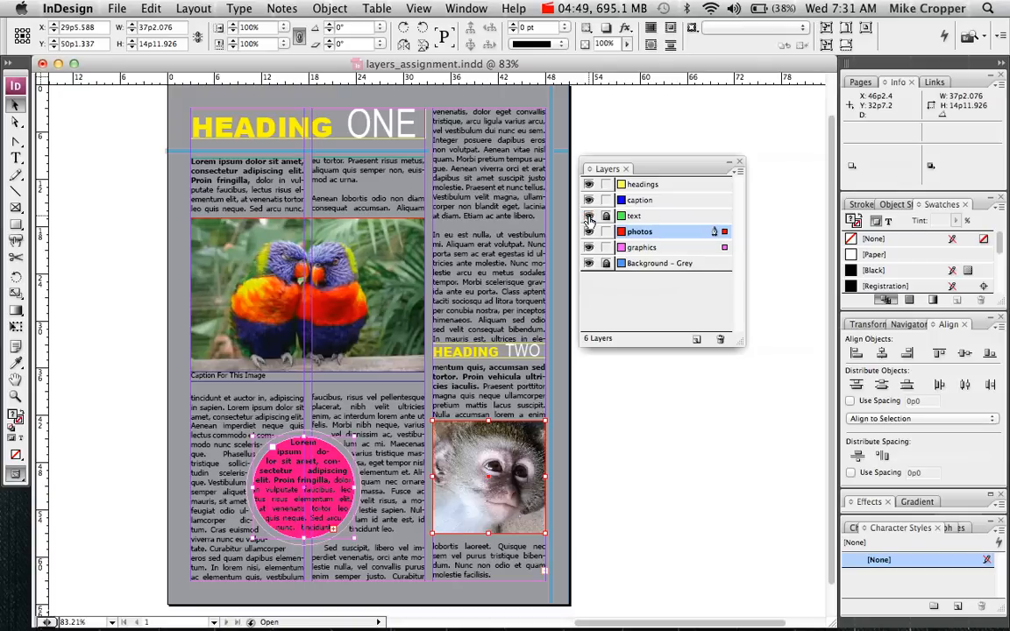
# - Create a layer at the top of the layer stack and name it "New Layer"
pyautogui.click(698, 340)
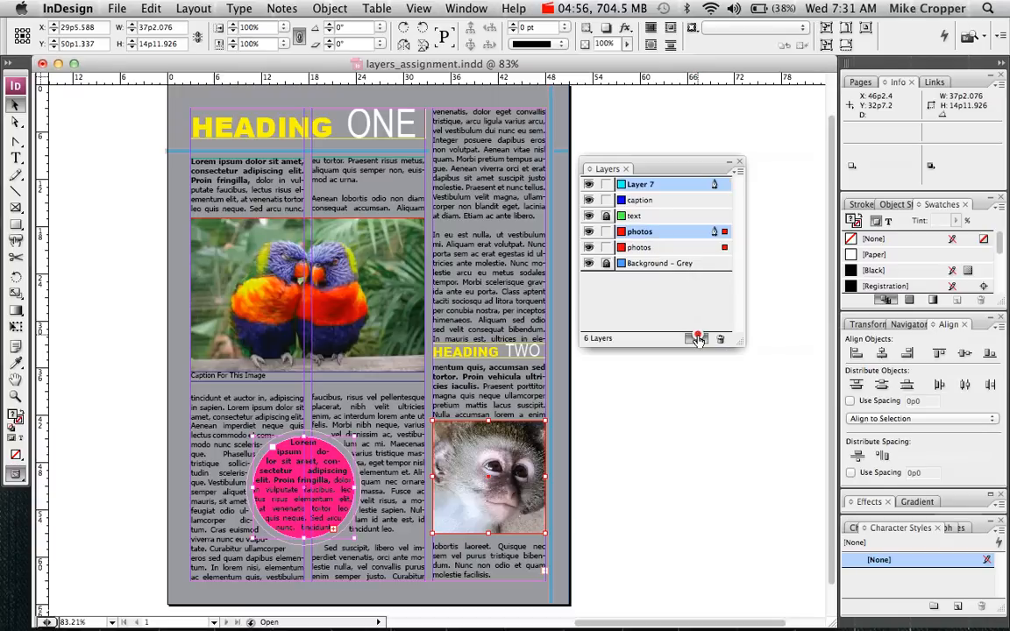
pyautogui.doubleClick(640, 185)
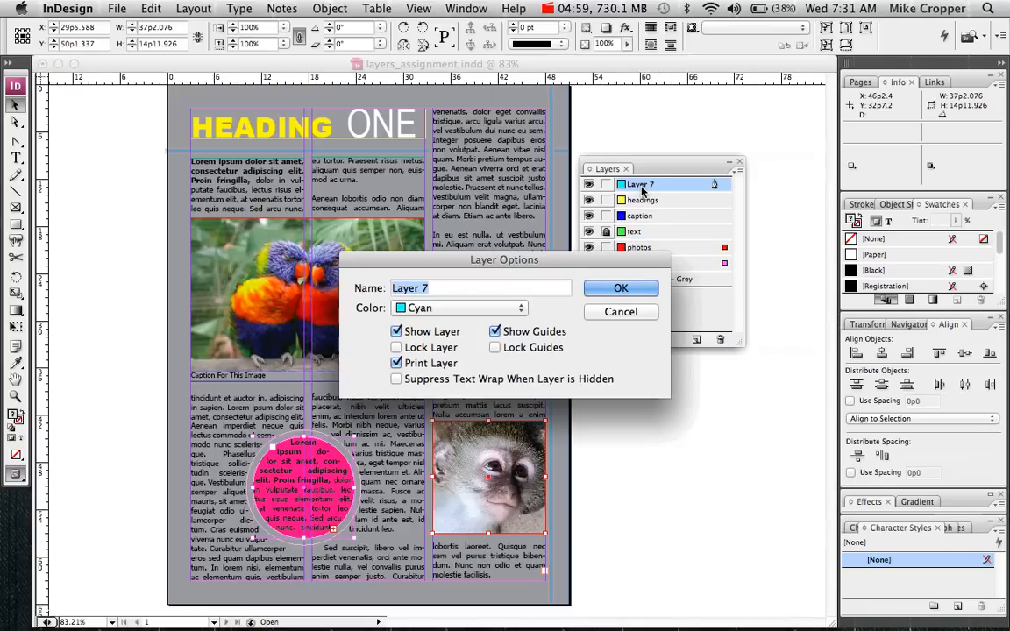
pyautogui.write('New ')
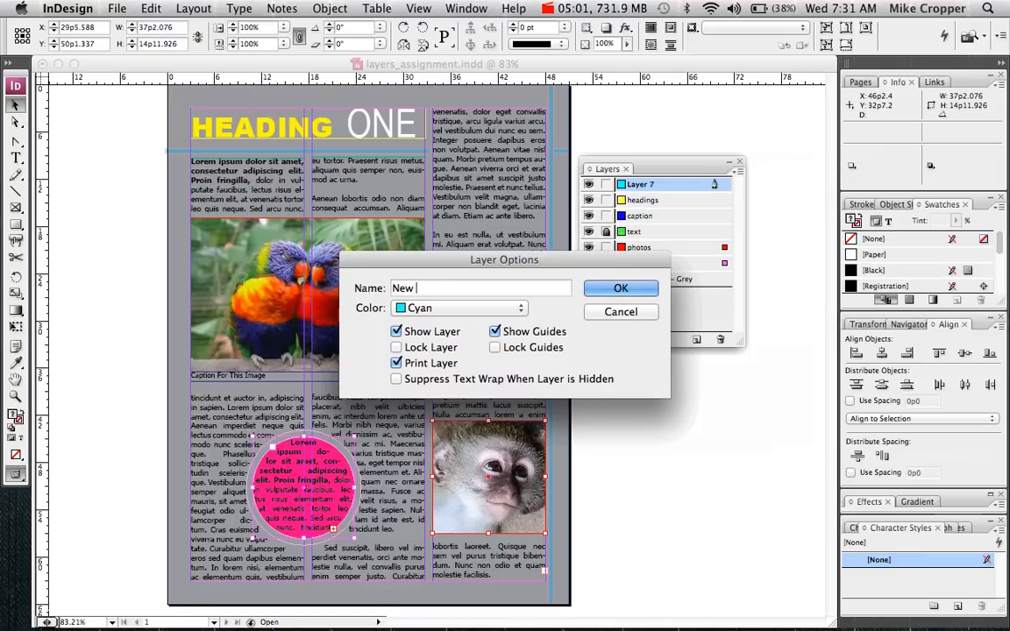
pyautogui.write('Layer')
pyautogui.press('Return')
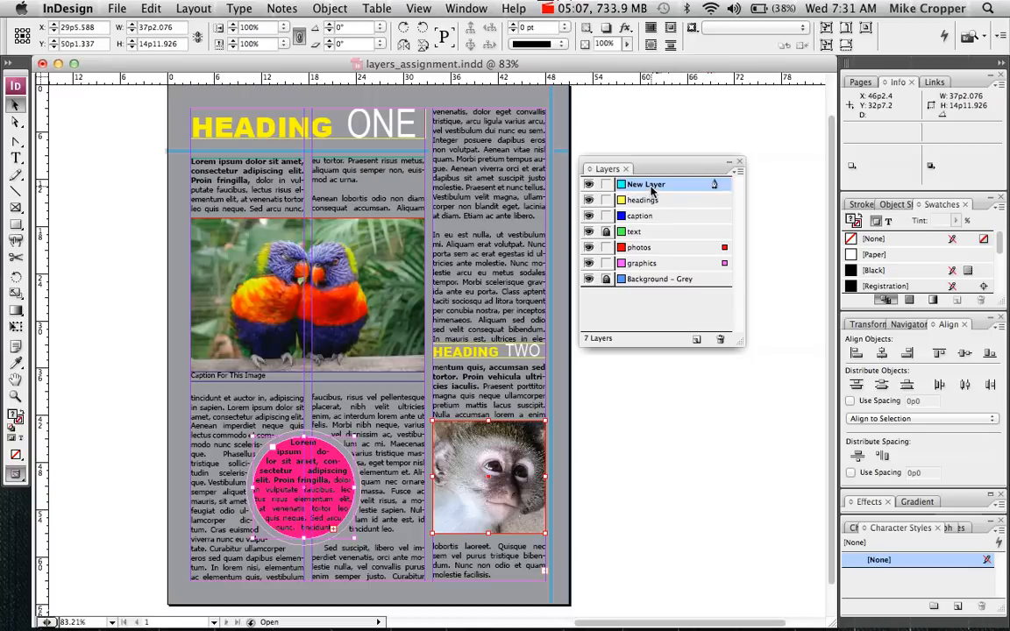
# - Move New Layer directly beneath the text layer, then return it to the top of the layer stack
pyautogui.moveTo(650, 189); pyautogui.dragTo(647, 233)
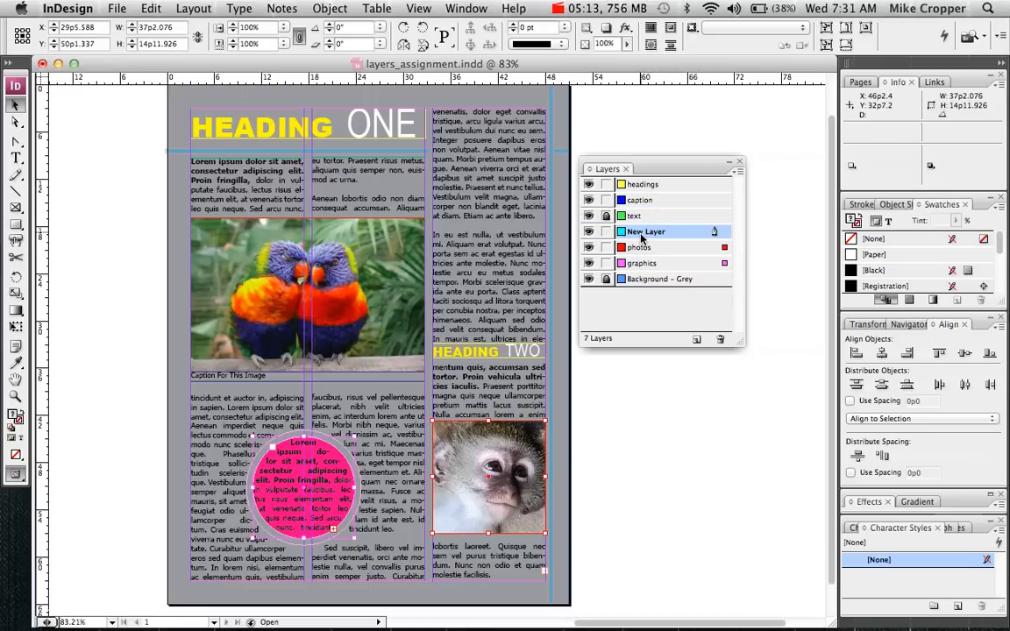
pyautogui.moveTo(641, 238); pyautogui.dragTo(636, 183)
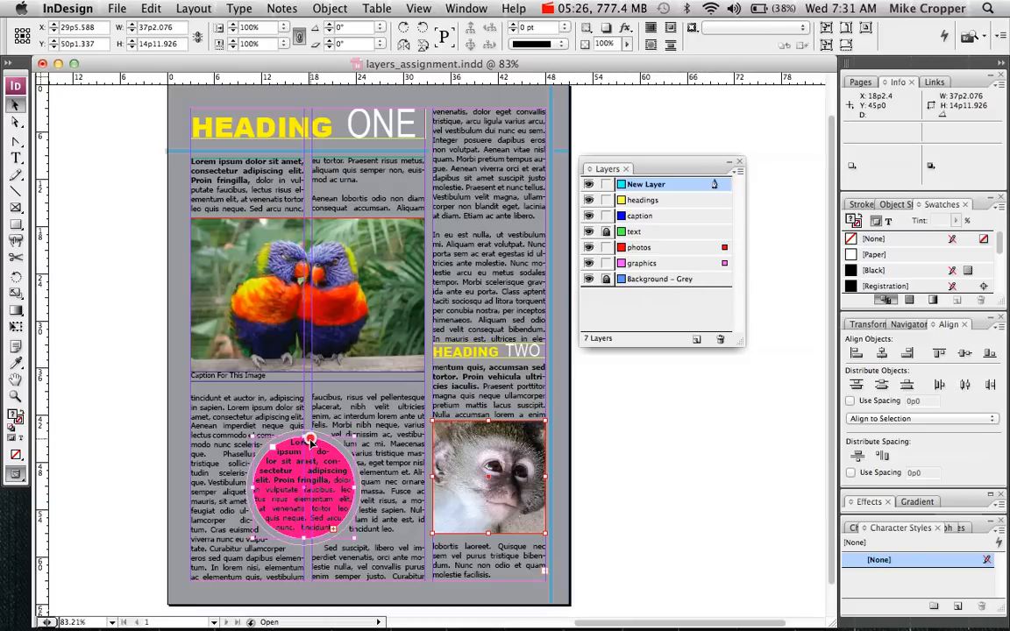
# - Select only the pink circle and move it from the graphics layer to New Layer
pyautogui.click(146, 388)
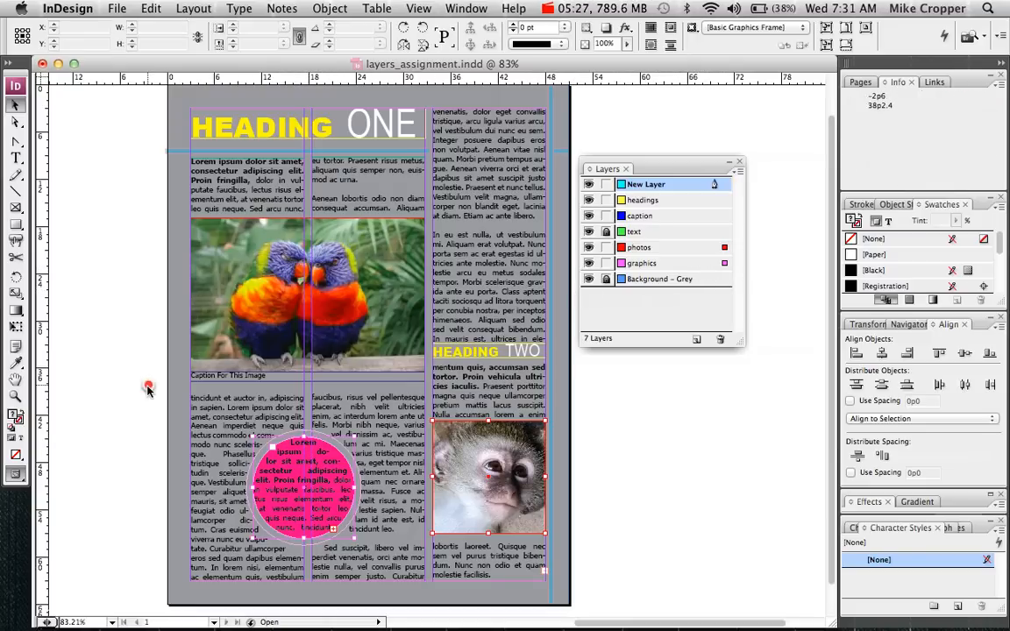
pyautogui.click(309, 444)
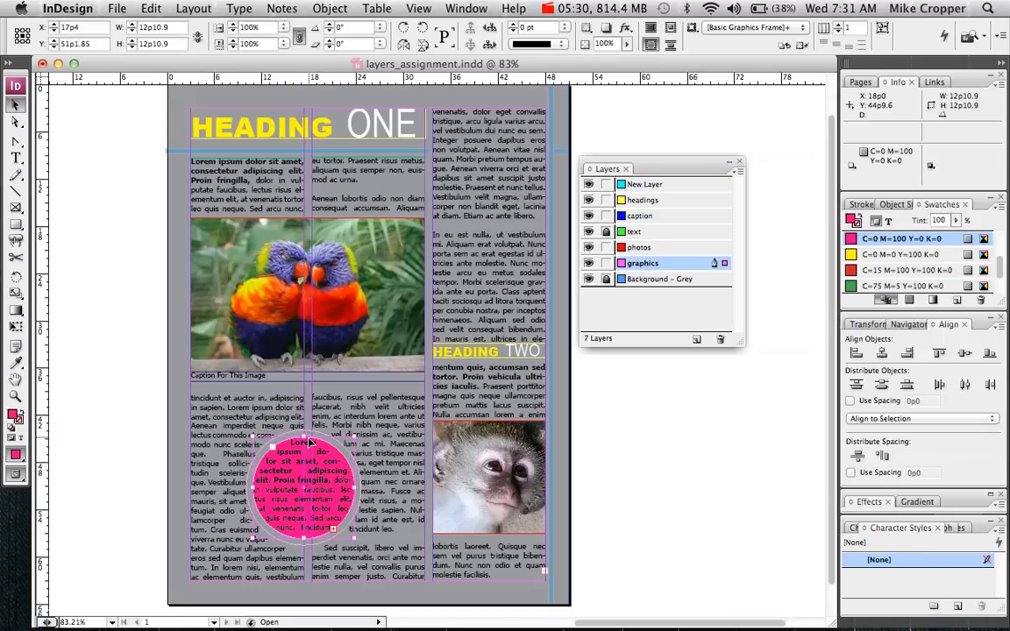
pyautogui.click(725, 265)
pyautogui.moveTo(725, 268); pyautogui.dragTo(717, 191)
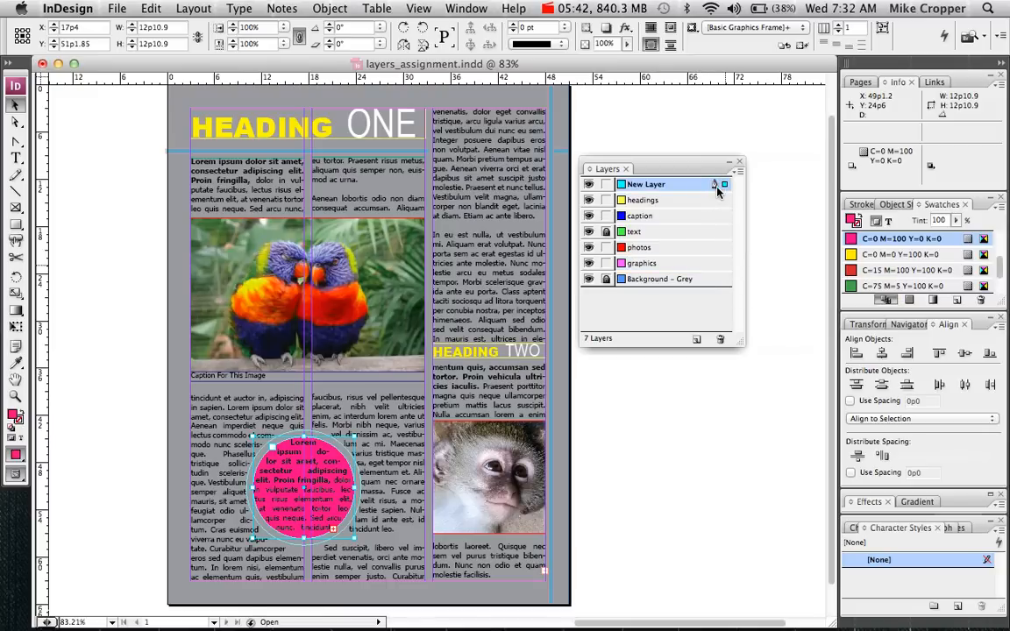